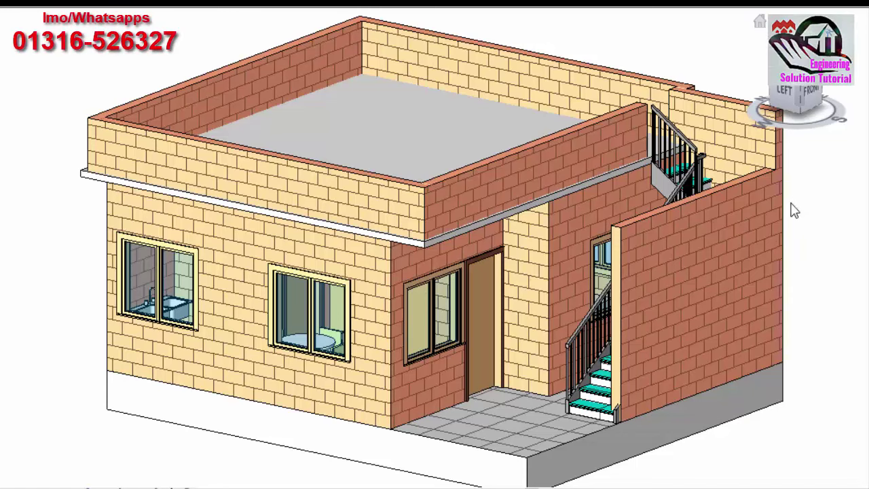
- Orbit the 3D house model from the front view round to its right side
scroll(788, 211, up, 2)
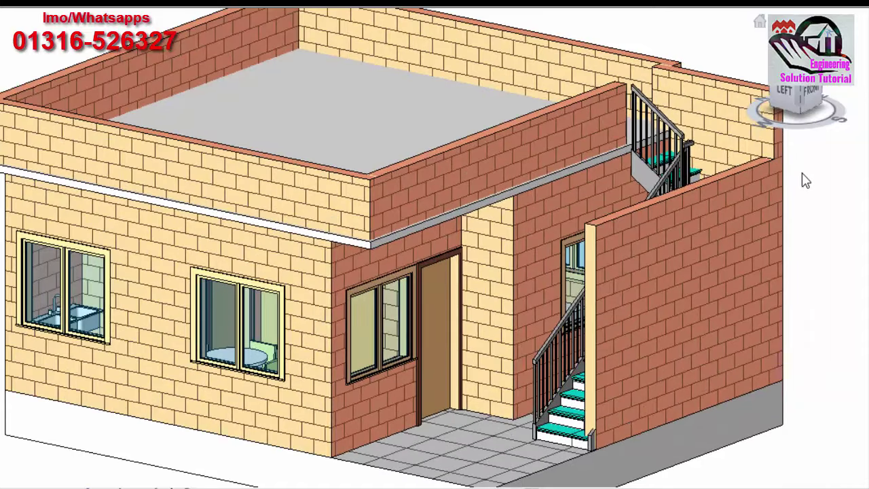
scroll(804, 180, down, 2)
click(814, 97)
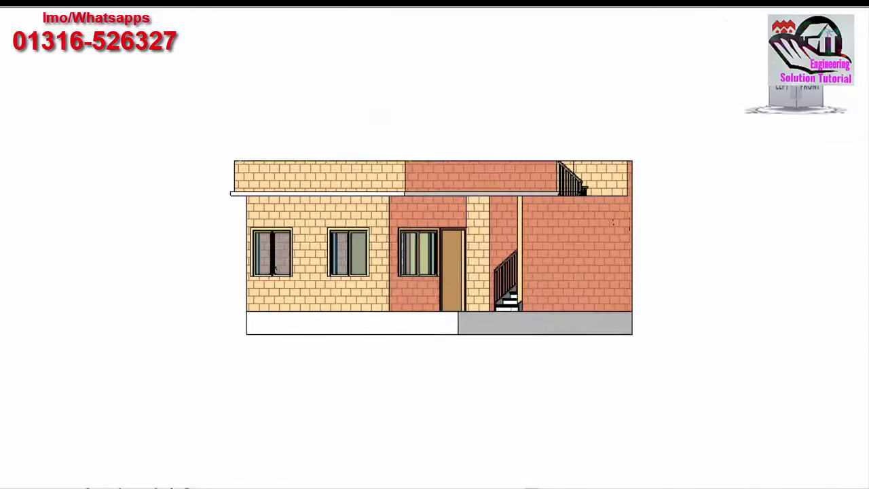
scroll(443, 292, up, 2)
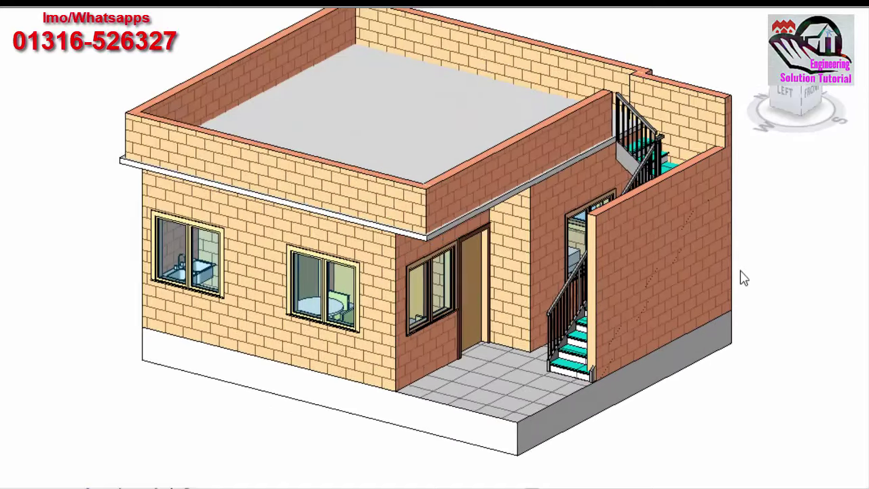
mouse_move(796, 93)
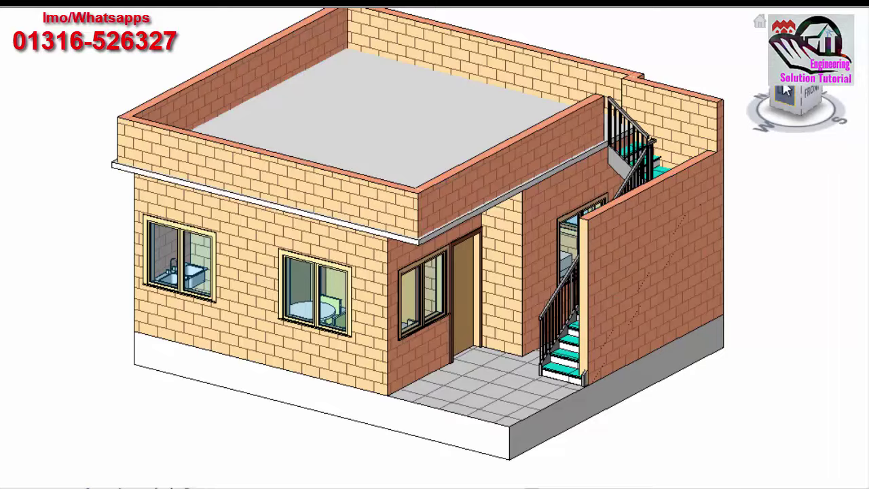
drag(786, 97, 754, 102)
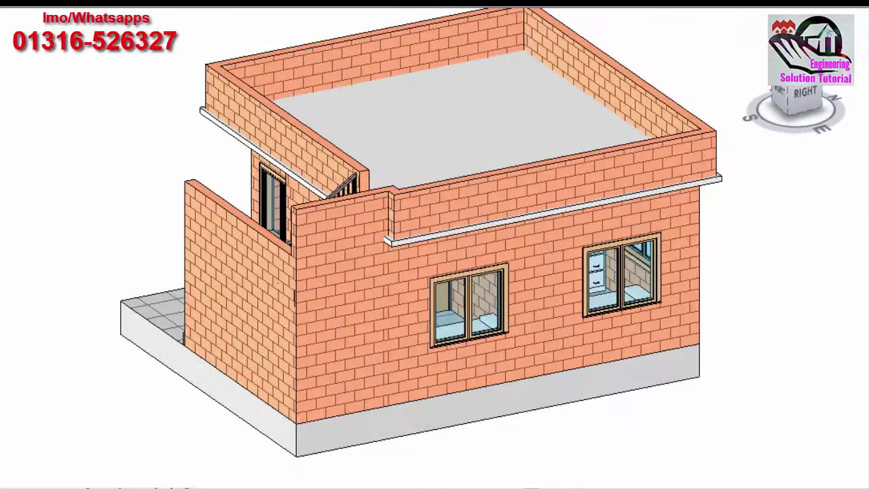
drag(753, 102, 719, 103)
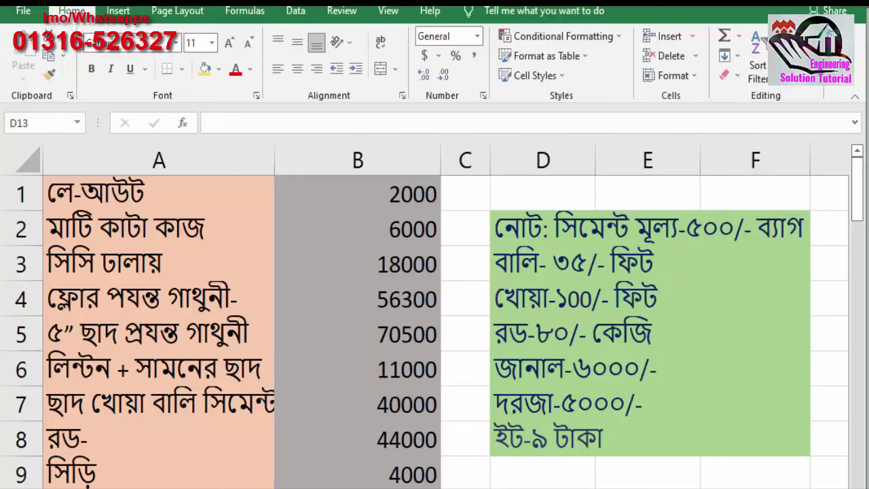
- Check the 297800 total from =SUM(B2:B10) in cell B11 of the cost sheet
scroll(187, 309, down, 1)
click(364, 442)
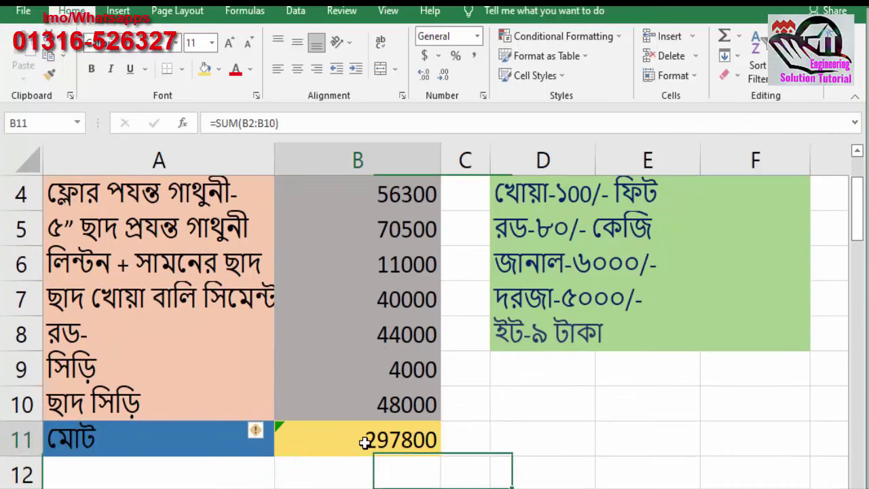
scroll(419, 439, up, 1)
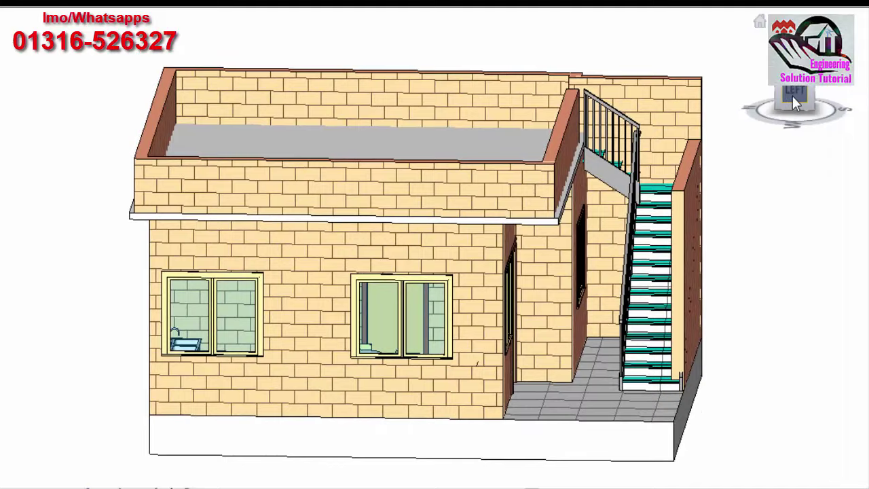
- Orbit the house to a top-left-front corner, then its left side, then higher over the roof
click(792, 96)
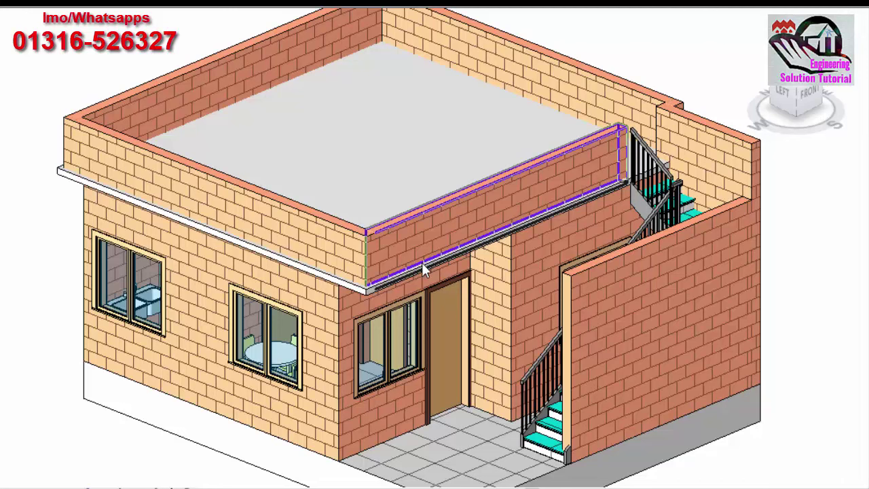
click(774, 90)
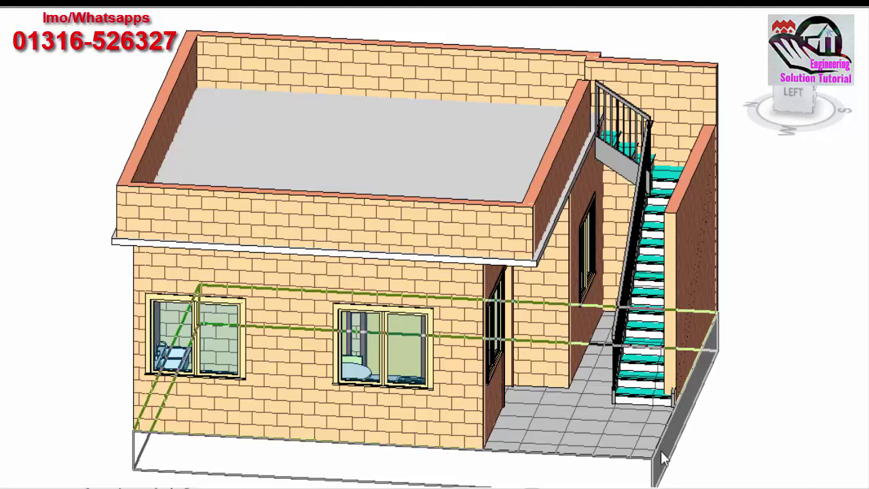
drag(800, 89, 794, 102)
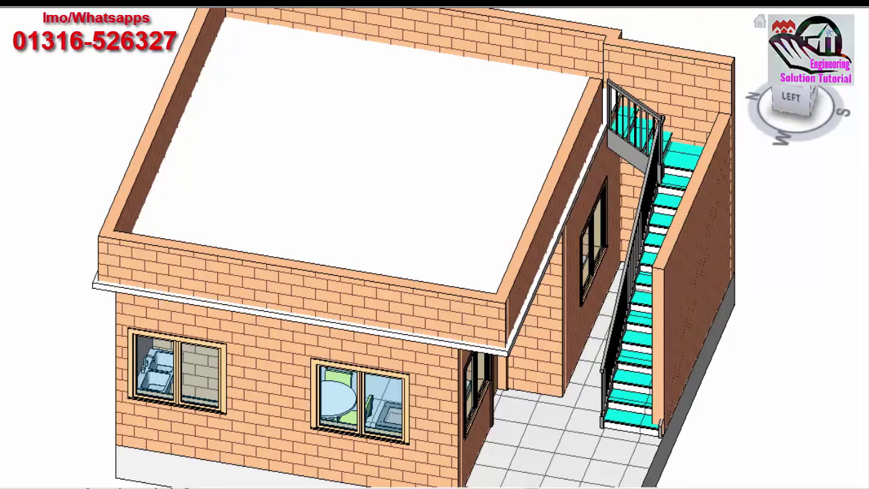
- Hide the roof slab and look steeply down into the interior rooms from an isometric angle
click(796, 101)
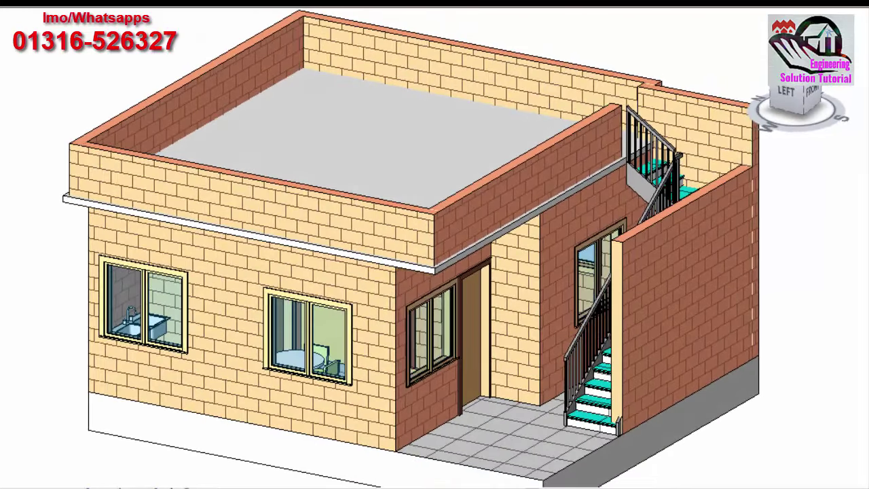
click(785, 95)
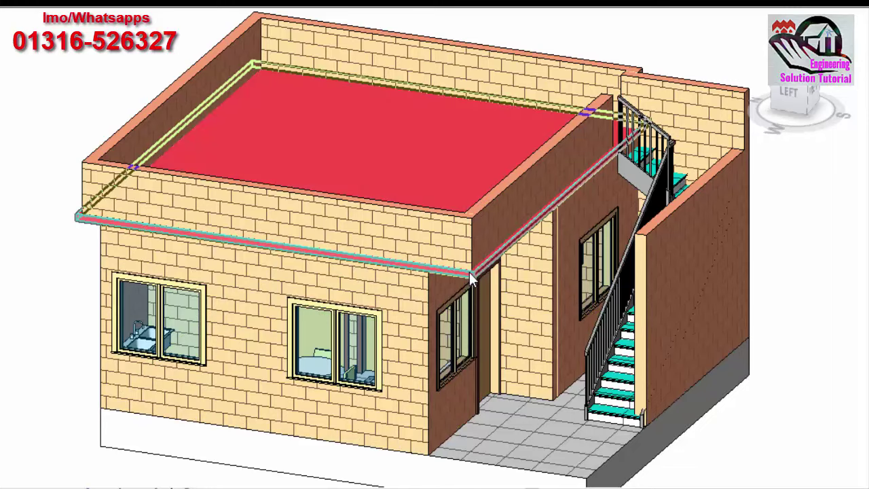
key(Delete)
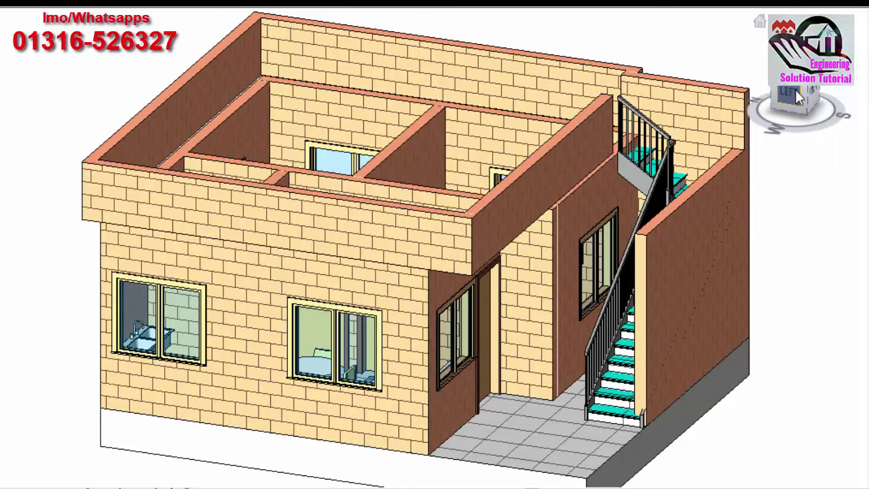
click(793, 91)
drag(793, 90, 801, 95)
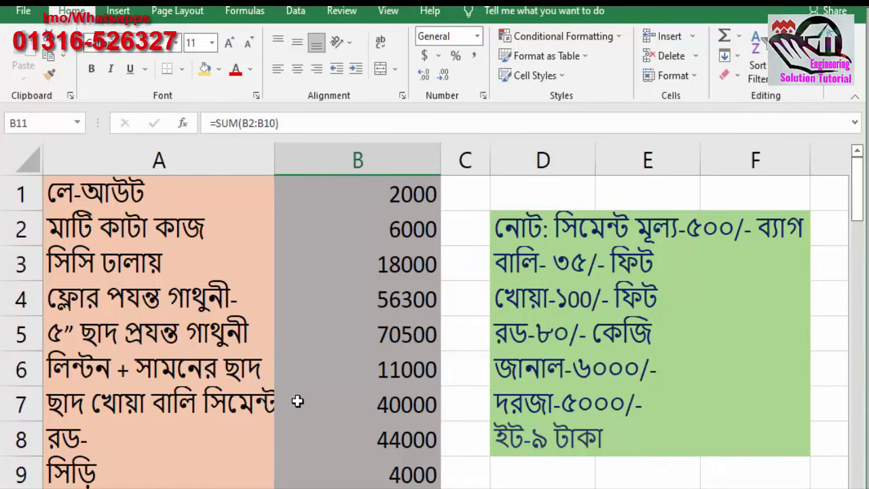
- Scroll the cost sheet to check the 297800 total in row 11, then return to Revit
scroll(298, 404, down, 3)
drag(487, 448, 355, 449)
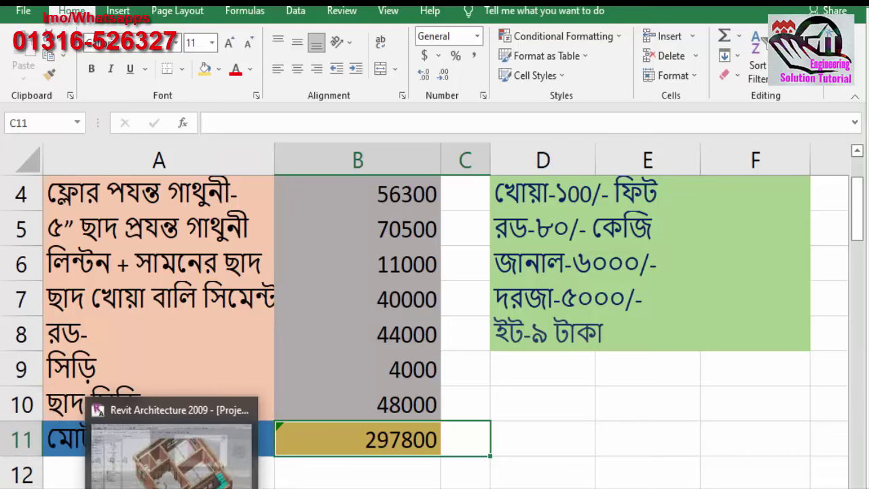
click(171, 451)
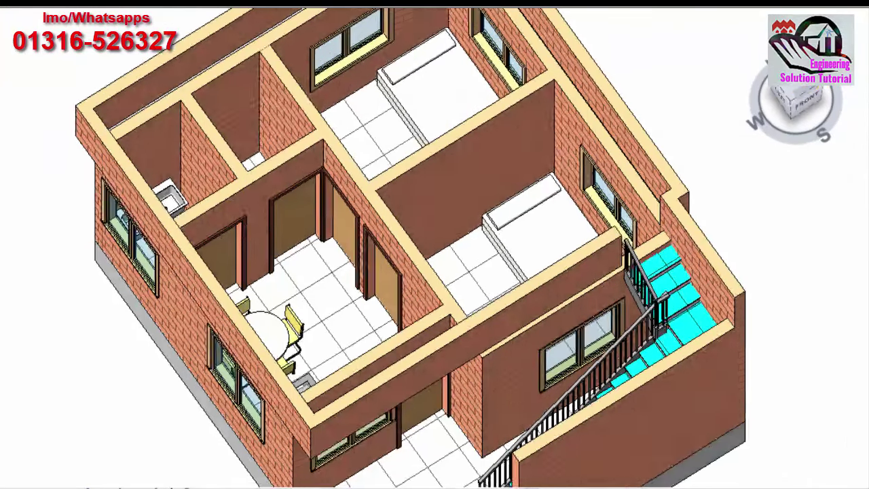
- Orbit the model over the room layout, to the front elevation and a top-left corner view
drag(808, 95, 787, 98)
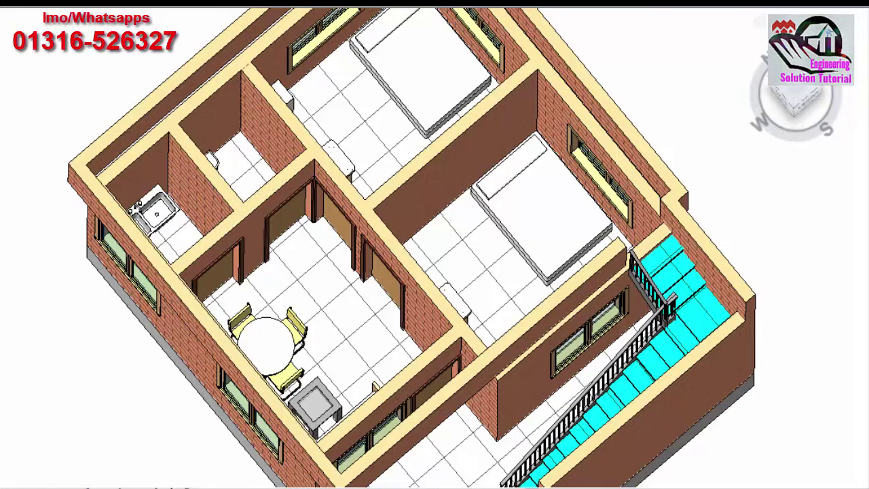
click(807, 105)
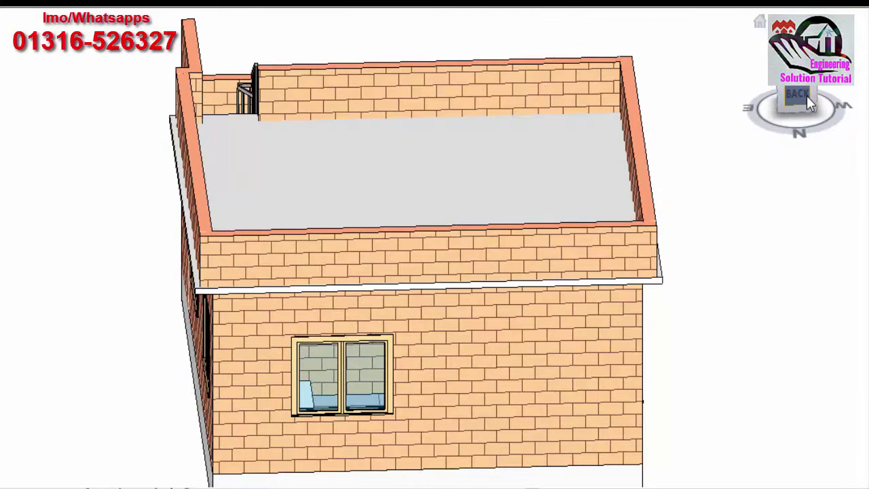
click(822, 103)
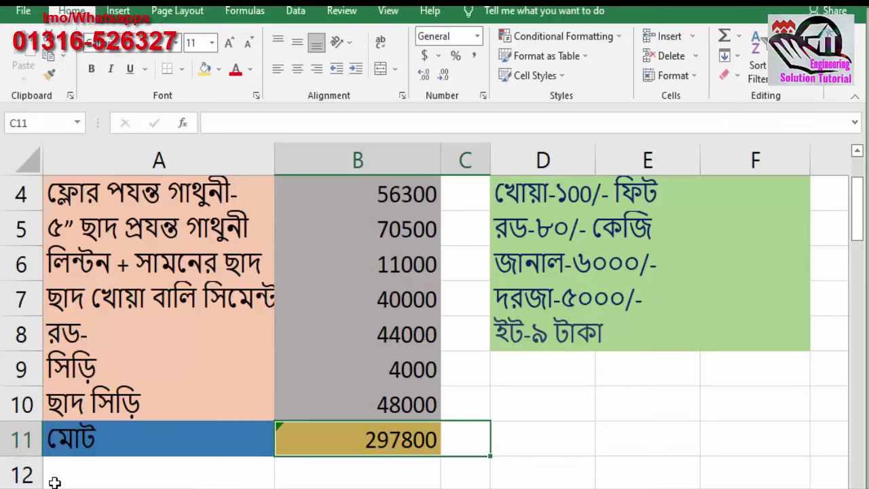
scroll(186, 334, up, 1)
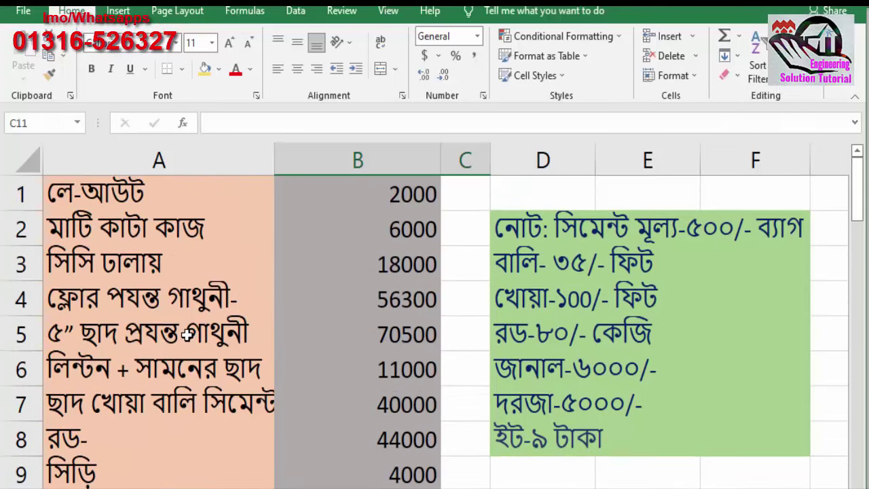
- Select A1:B1, the first cost item's description and cost
mouse_move(80, 197)
mouse_down()
mouse_move(448, 198)
mouse_move(272, 202)
mouse_move(431, 205)
mouse_up()
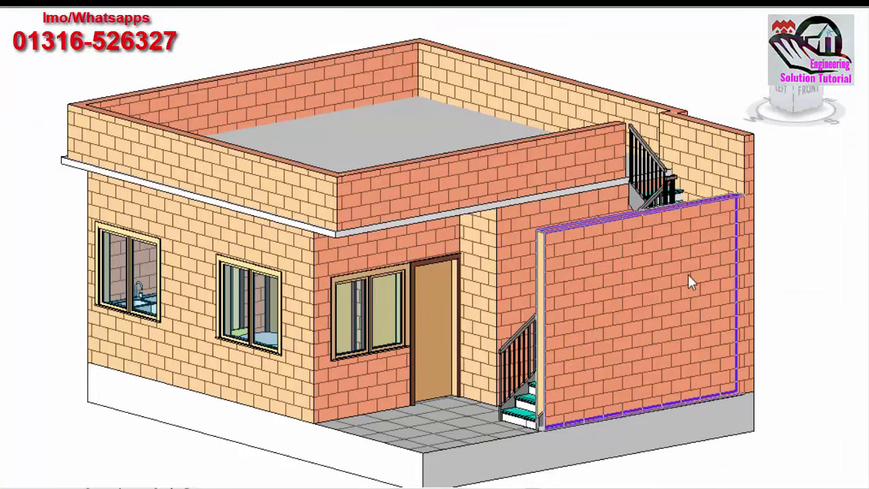
- Orbit the 3D house model to its front-right corner
scroll(687, 274, up, 2)
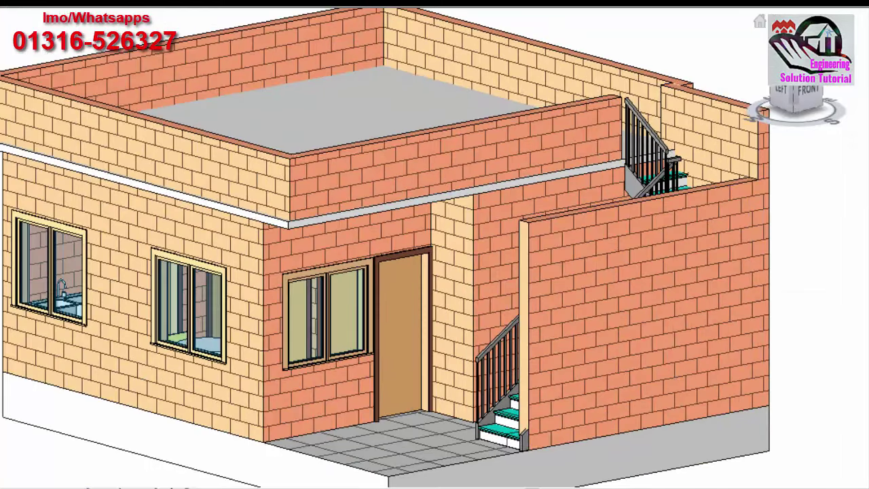
mouse_move(813, 95)
mouse_down()
mouse_move(787, 98)
mouse_move(804, 101)
mouse_up()
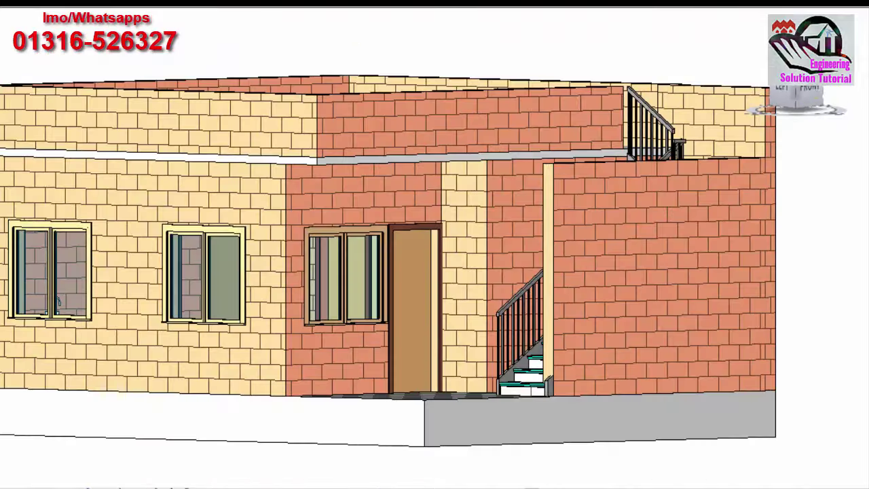
scroll(772, 207, down, 3)
scroll(760, 231, up, 2)
scroll(760, 231, up, 3)
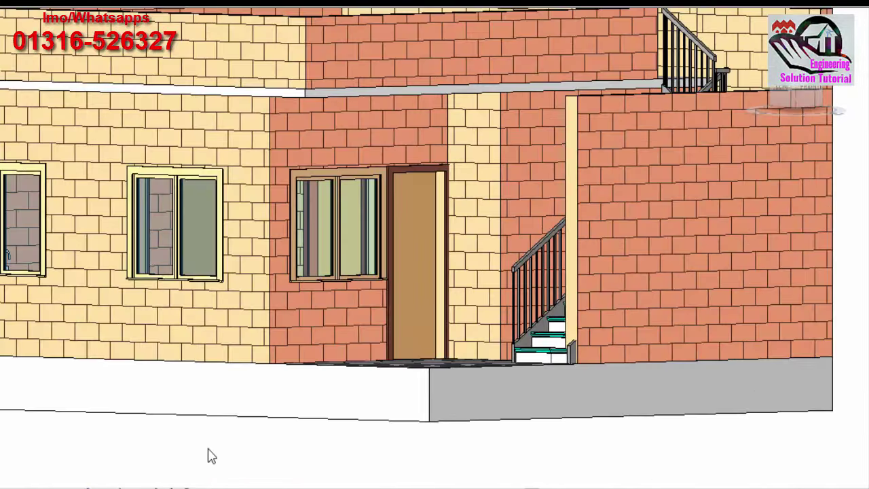
scroll(449, 372, down, 2)
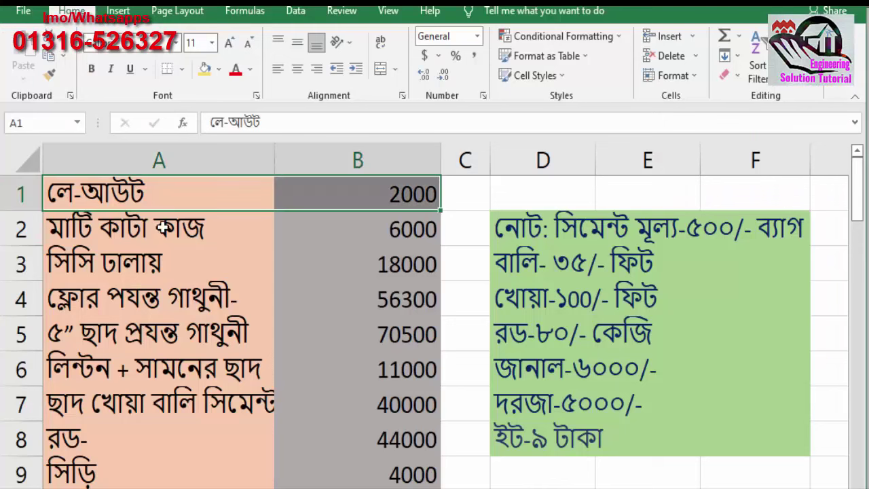
- Select row 2's item and cost in Excel, then view the Revit house from an elevated isometric angle
drag(163, 228, 419, 219)
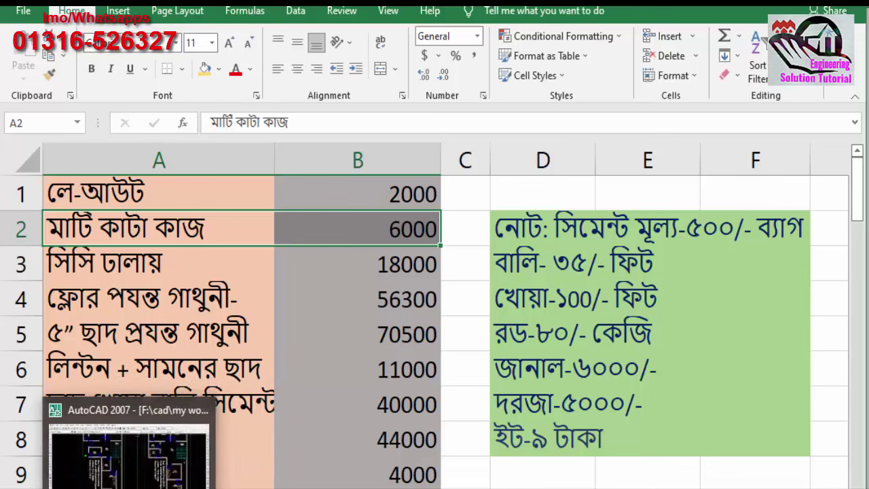
click(319, 451)
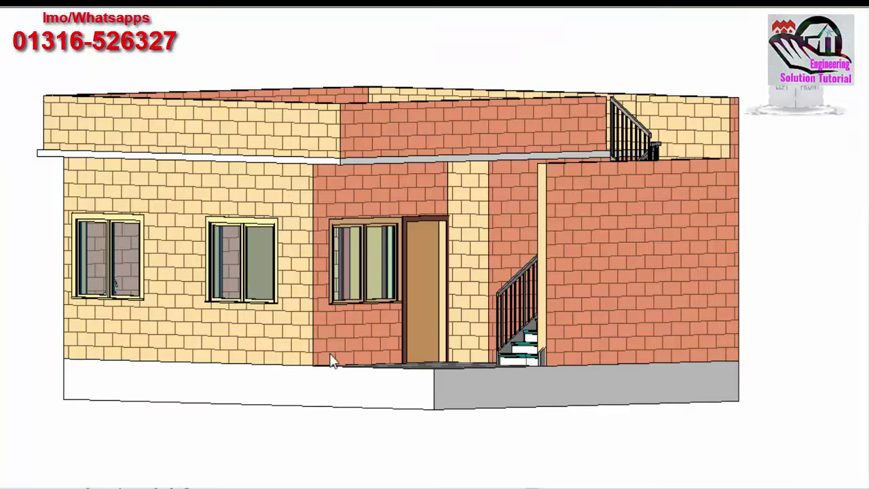
click(790, 90)
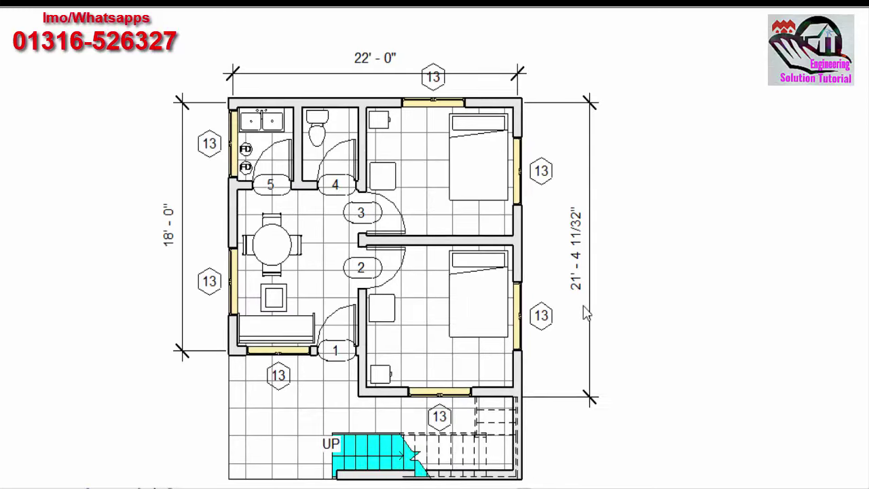
scroll(619, 266, down, 1)
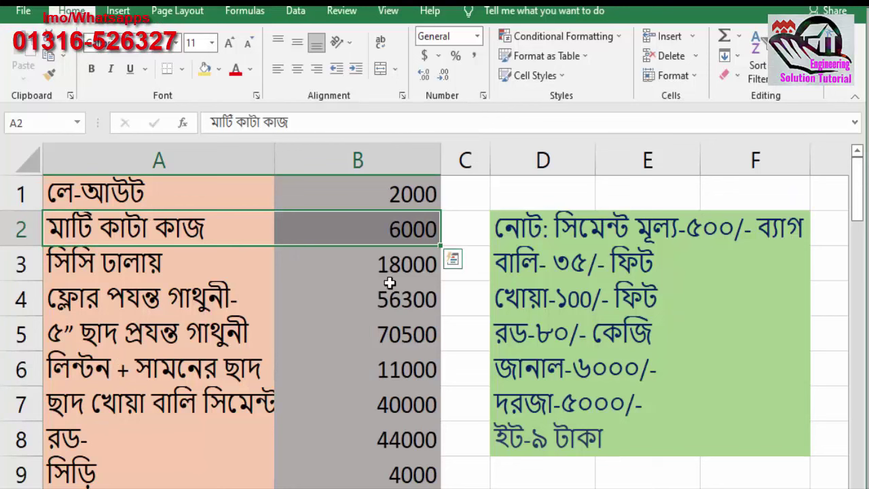
- Select the 6000 cost in B2 and row 3 (A3:B3), then return to the Revit 3D model
click(384, 288)
click(394, 233)
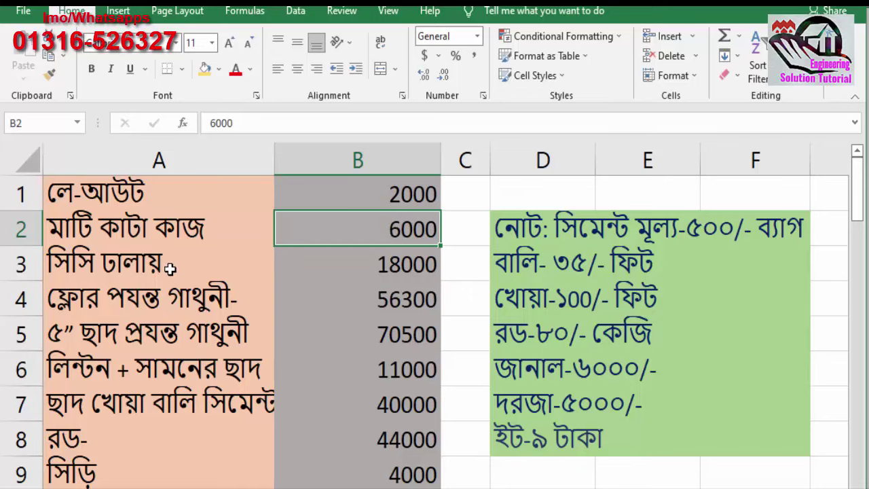
drag(171, 269, 318, 277)
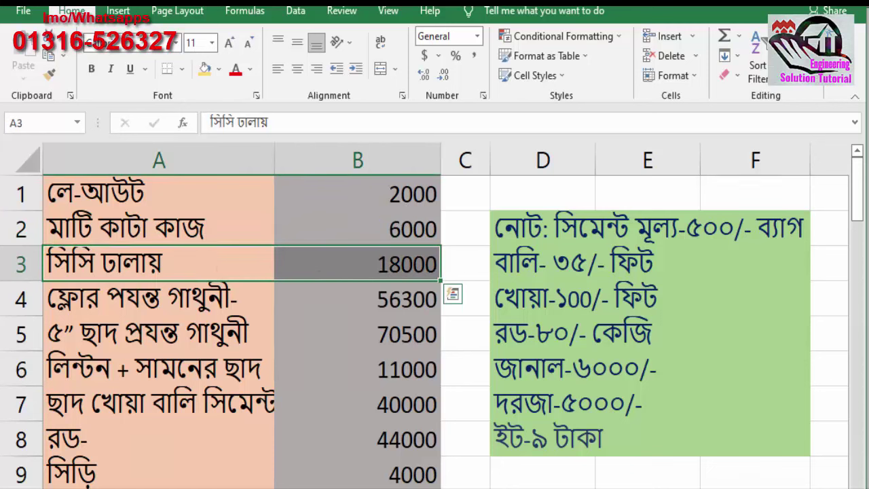
click(209, 448)
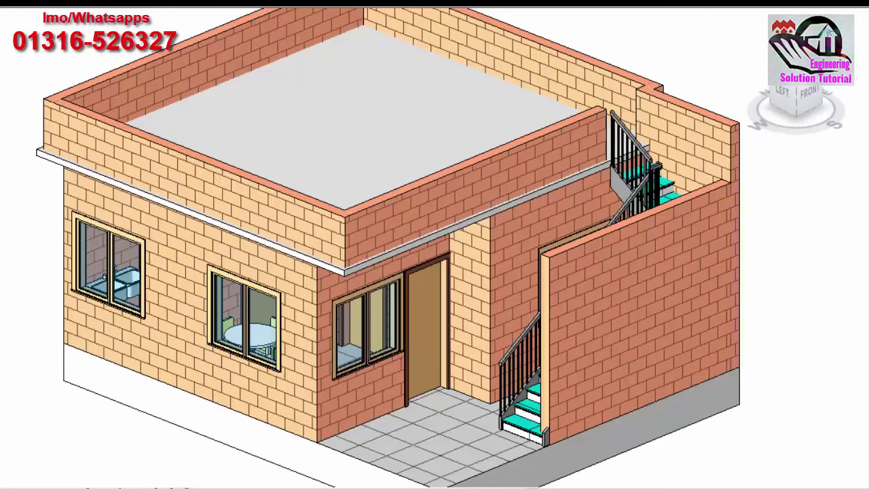
click(812, 100)
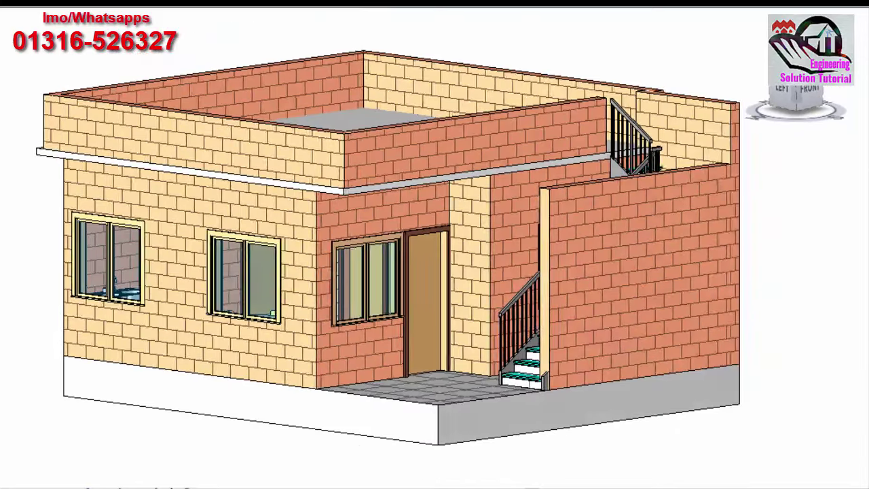
scroll(762, 202, down, 1)
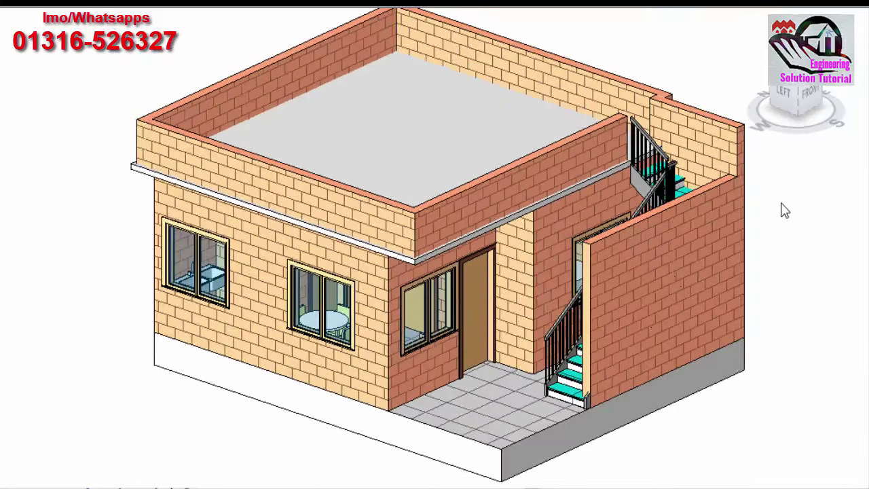
scroll(780, 208, up, 2)
scroll(775, 210, down, 2)
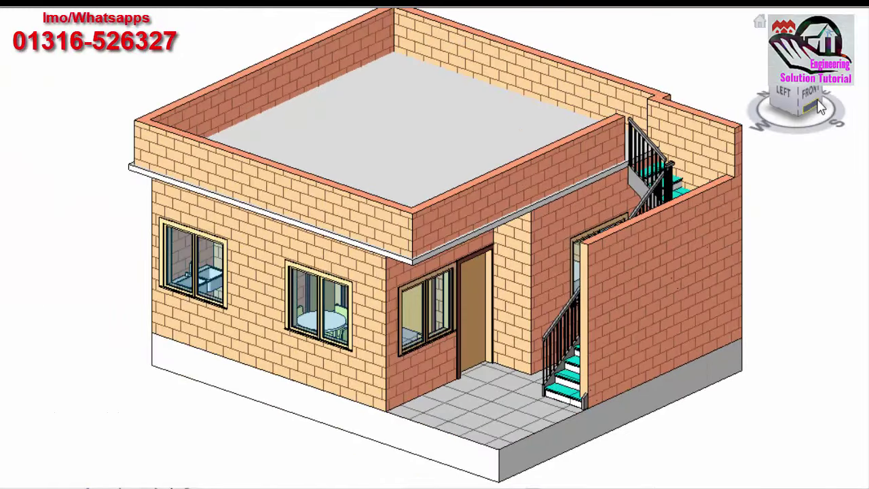
drag(818, 105, 804, 109)
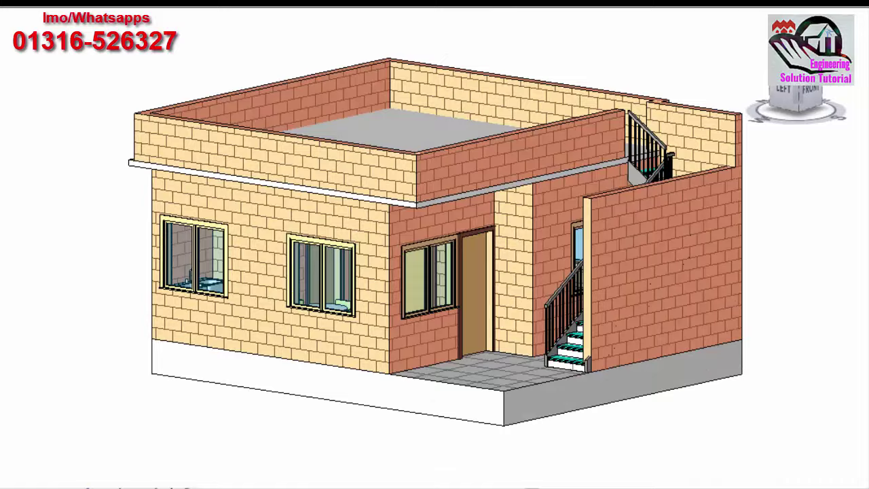
drag(814, 102, 808, 112)
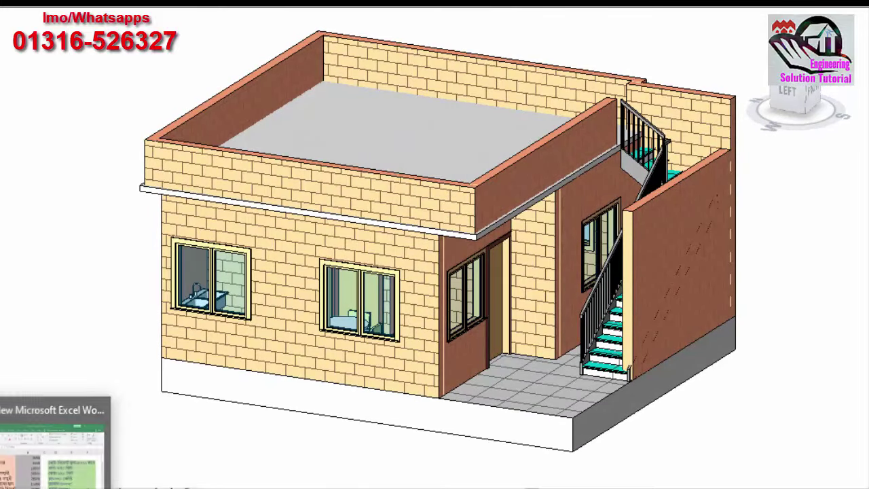
click(55, 442)
click(112, 303)
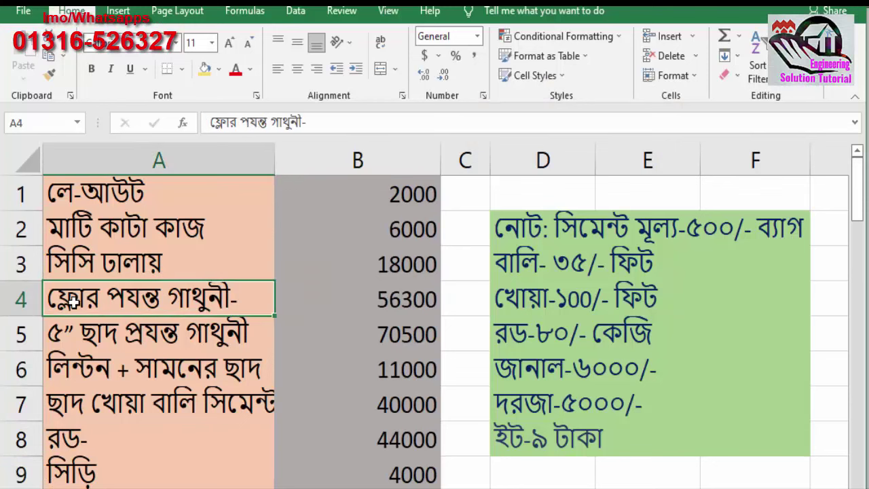
shift+click(309, 291)
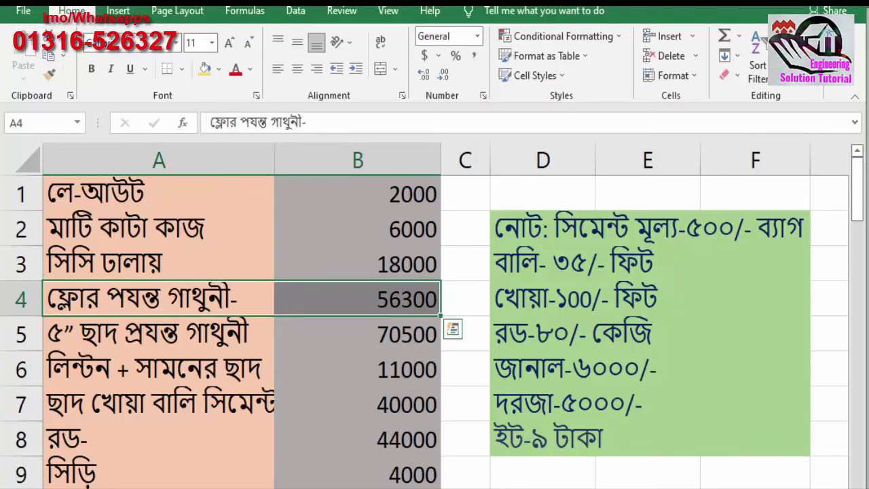
- Select the house's floor slab in the Revit 3D view, then deselect it
click(140, 475)
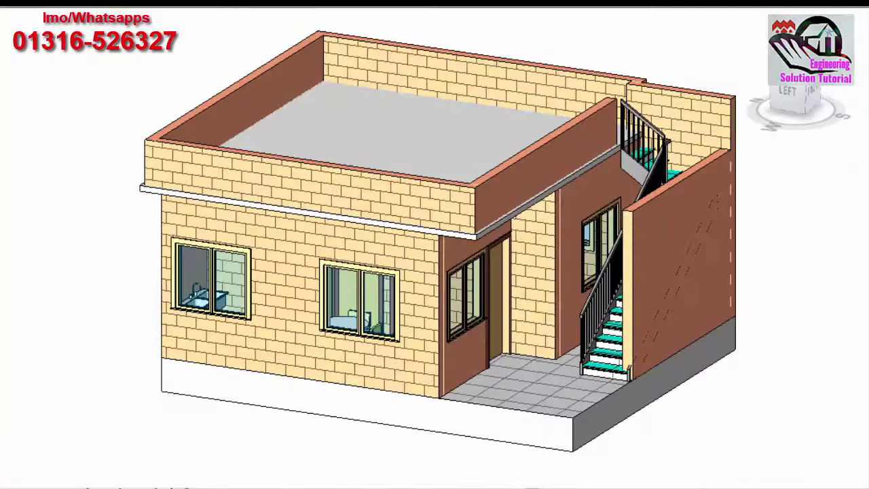
click(572, 418)
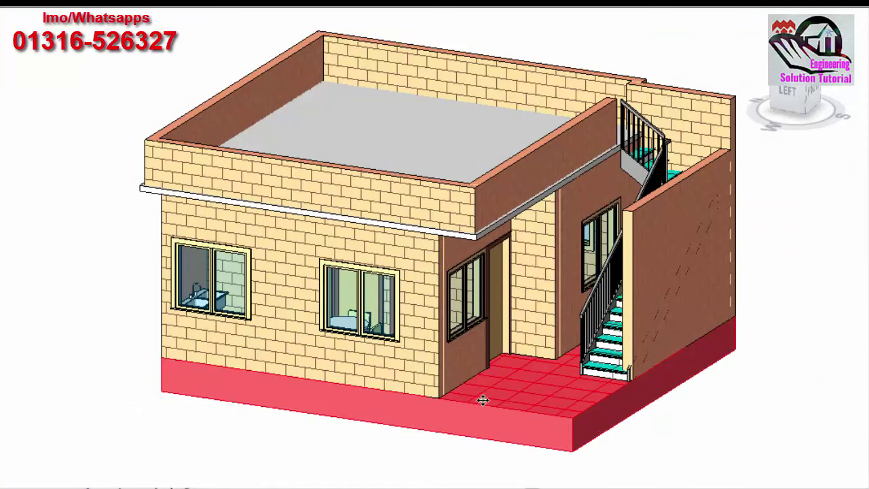
click(668, 440)
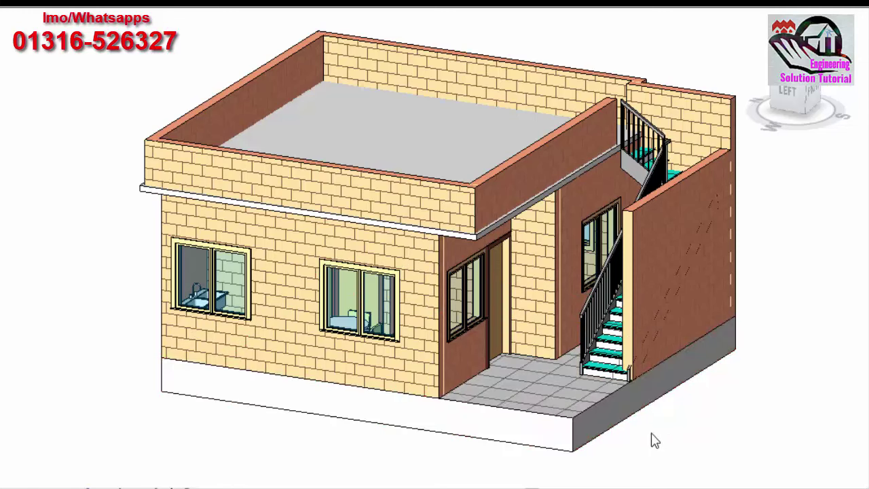
click(408, 422)
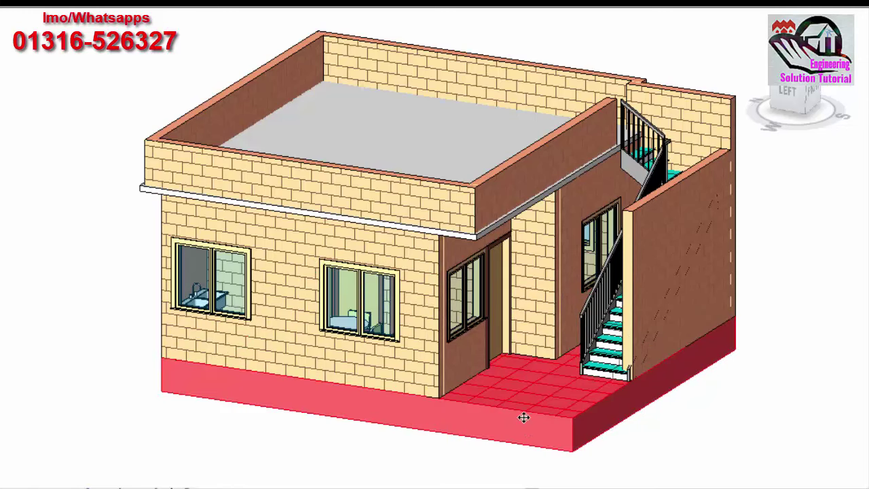
click(612, 469)
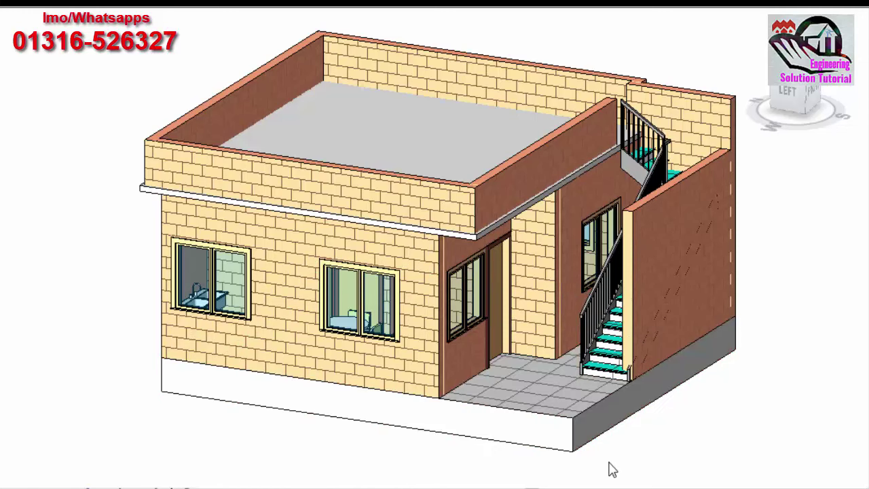
- Orbit the house to show more roof, then select row 4 (A4:B4) in the cost sheet
click(604, 357)
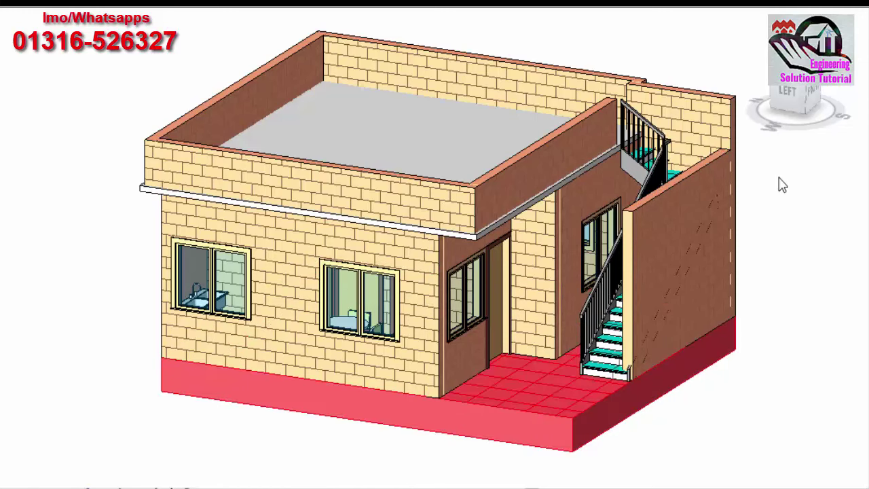
click(790, 159)
drag(804, 94, 801, 115)
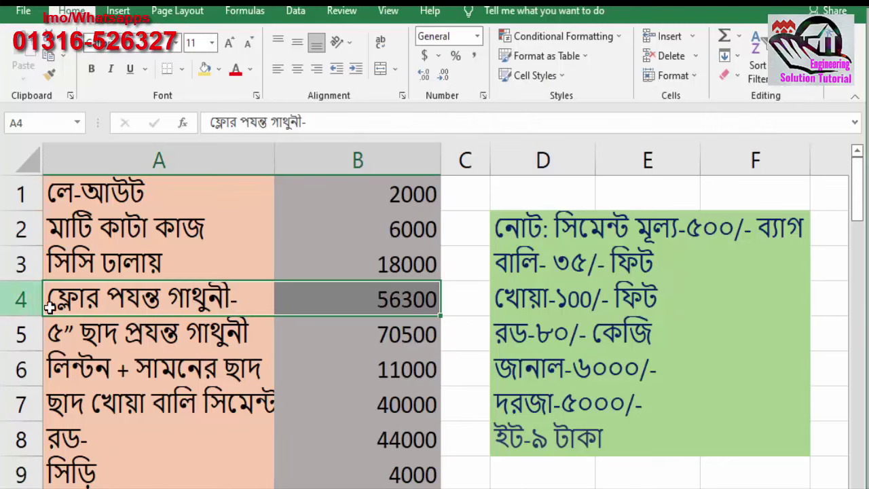
drag(50, 308, 404, 309)
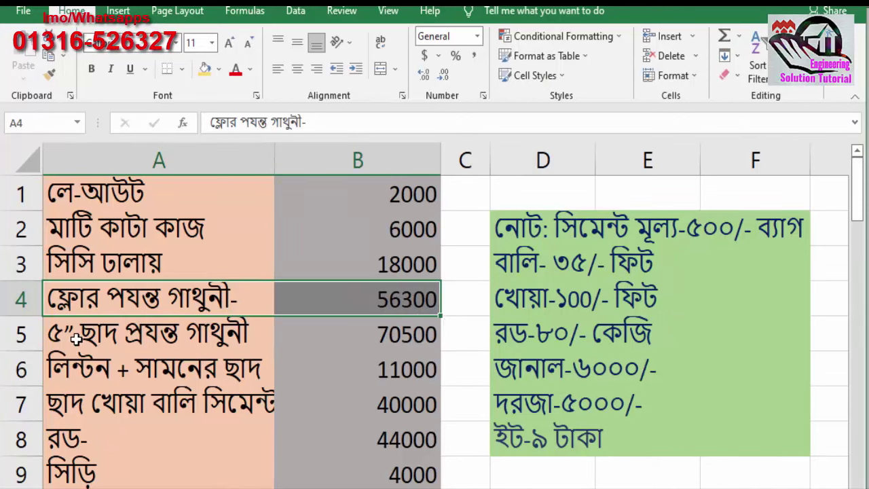
- Select A5:B5 in the cost sheet, then select the front wall of the Revit house
drag(76, 340, 353, 334)
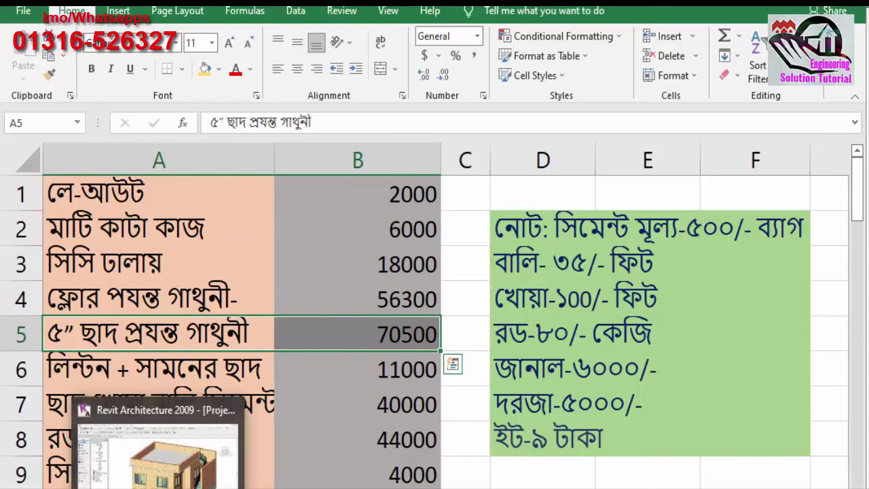
click(299, 462)
click(425, 340)
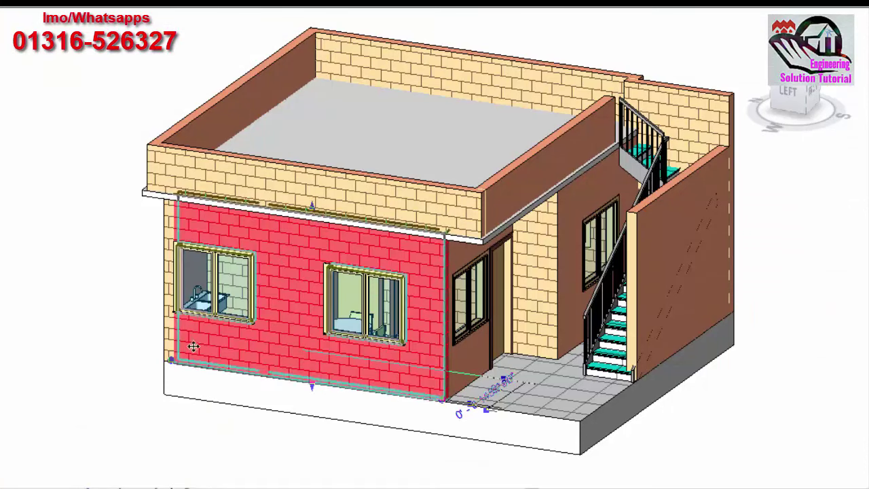
- Inspect the inner entrance wall, parapet walls and front wall, then bring up the Excel cost sheet
click(550, 265)
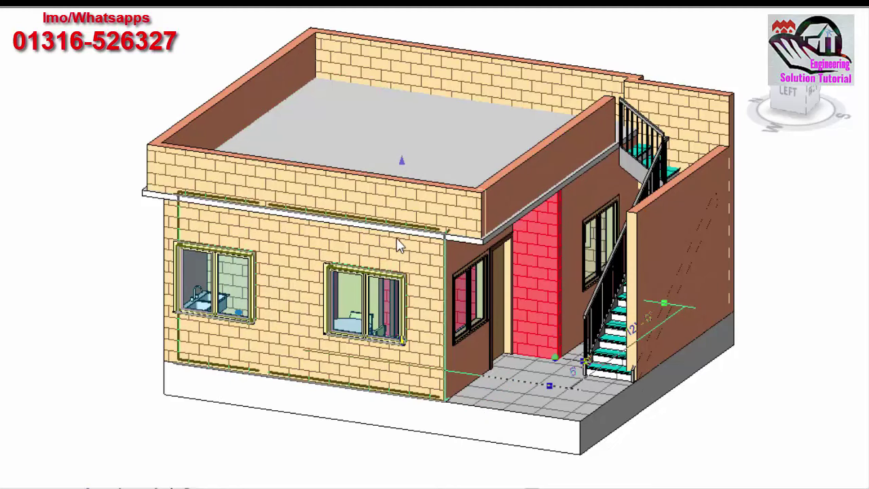
click(367, 197)
click(741, 370)
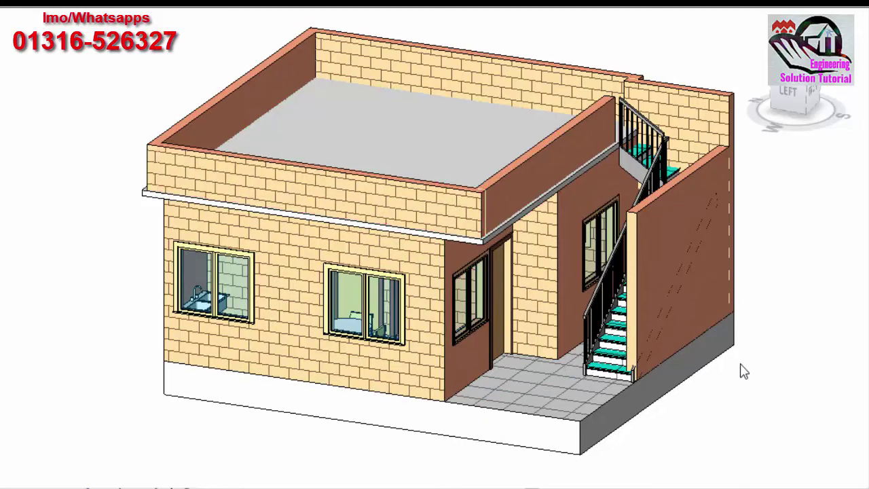
click(439, 333)
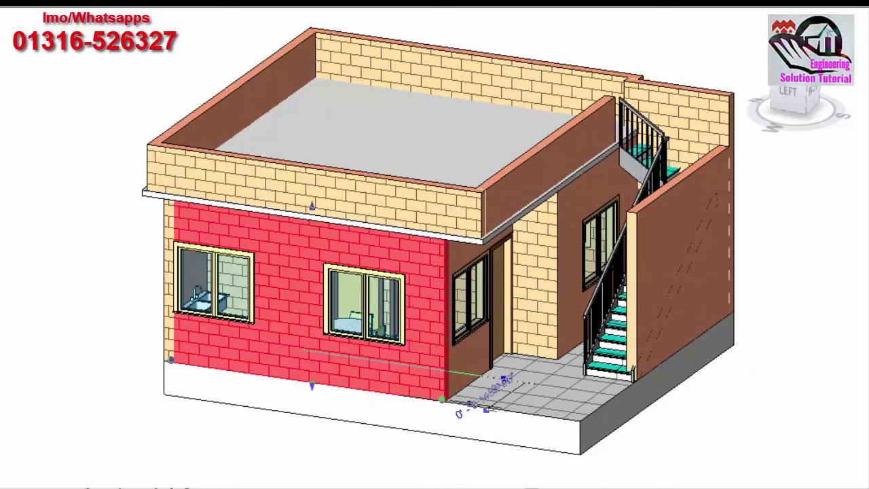
click(40, 475)
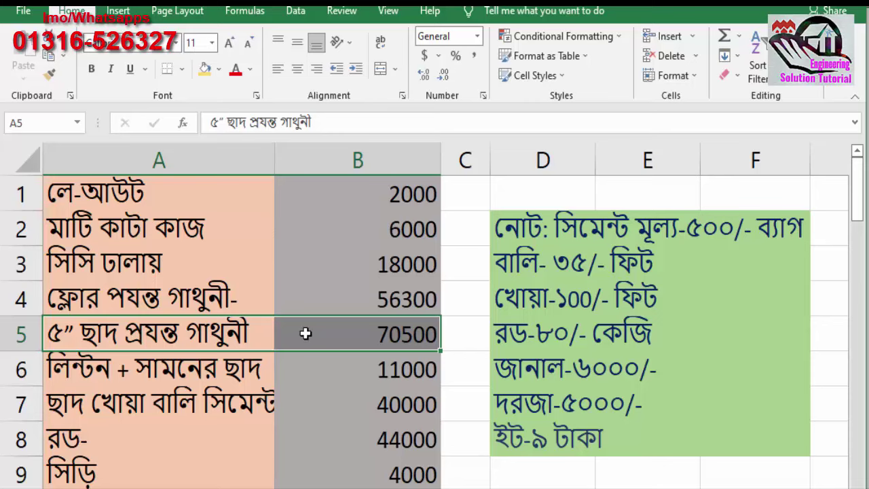
- Review the 70500 masonry and 11000 lintel costs, mark row A6:B6, then return to Revit
click(400, 331)
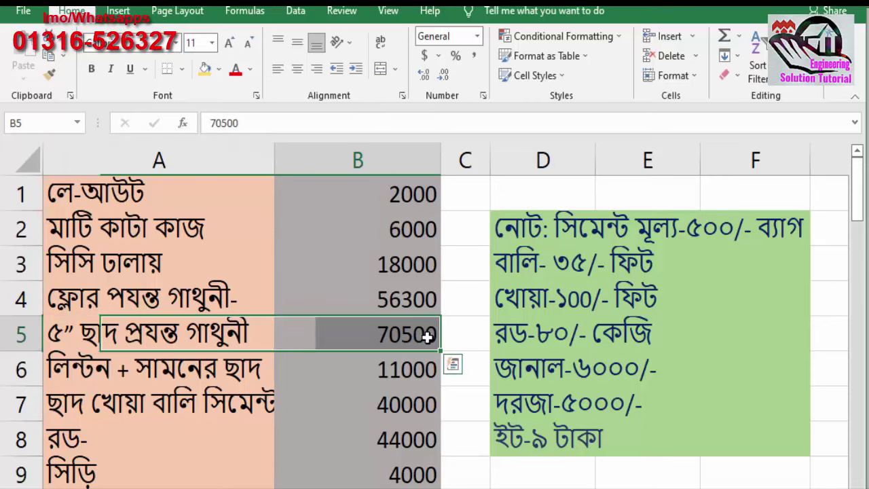
click(360, 363)
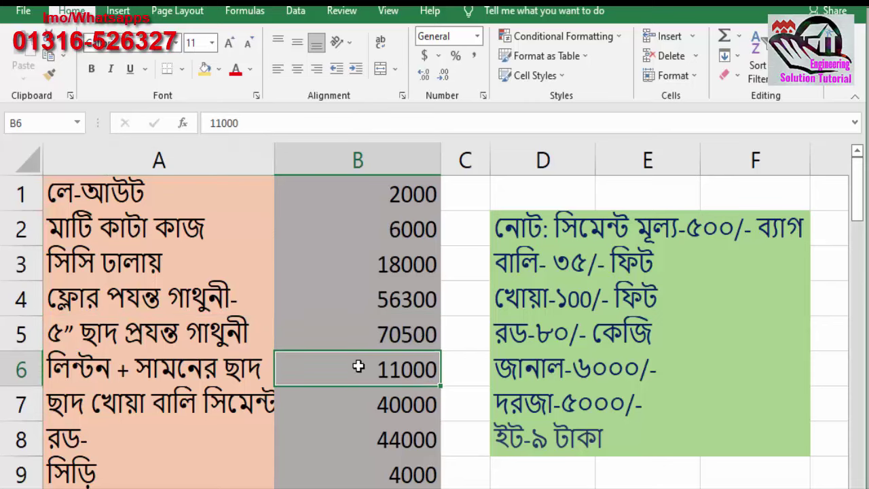
click(83, 336)
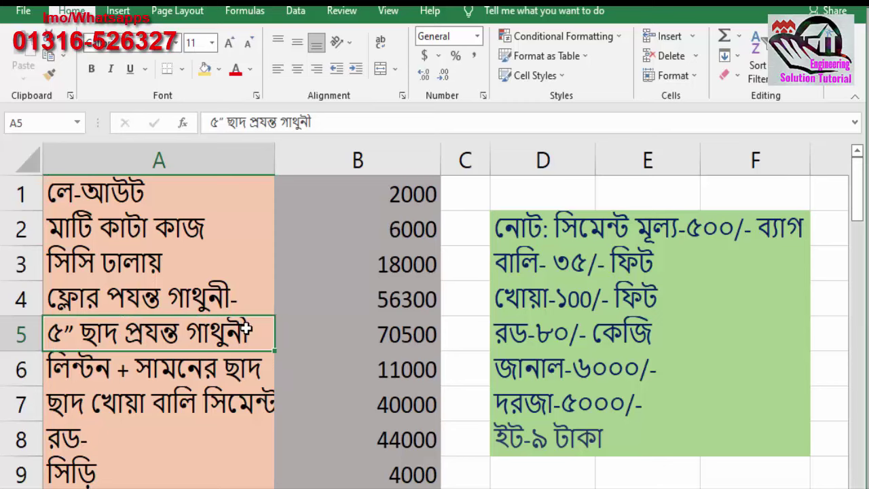
click(338, 340)
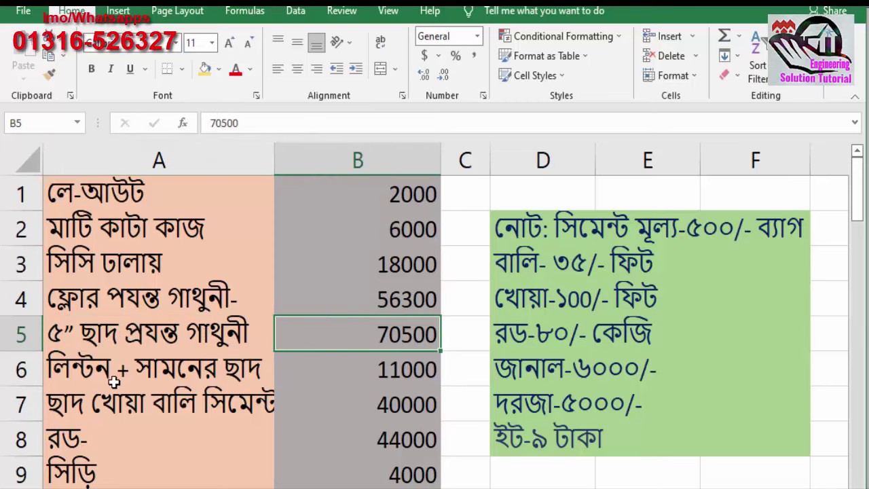
drag(91, 374, 330, 381)
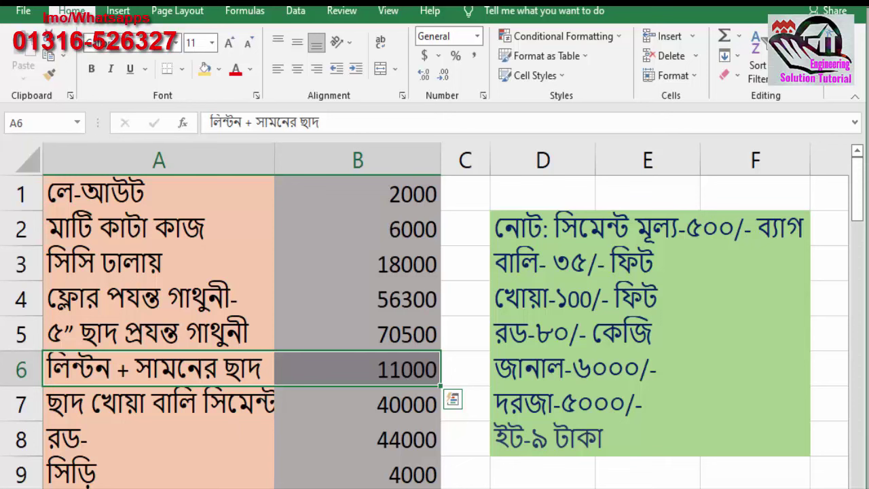
click(181, 478)
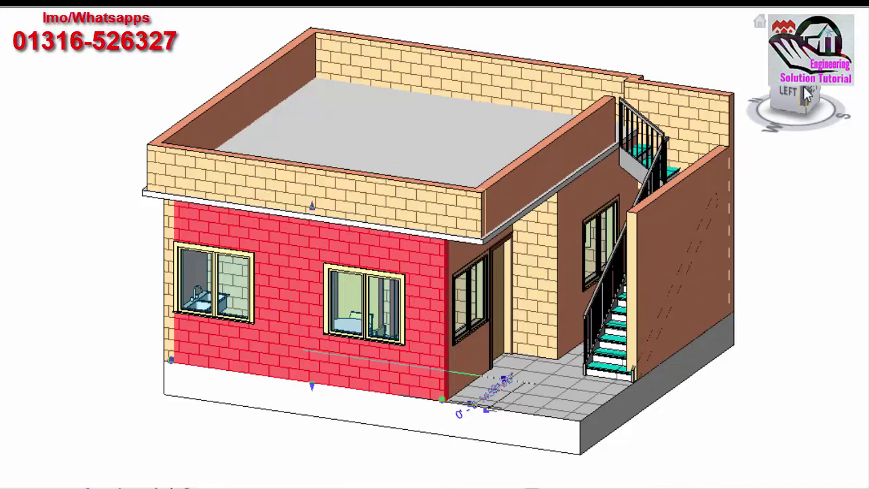
- Select and deselect the red front wall, then turn the model to a front-left corner view
click(188, 249)
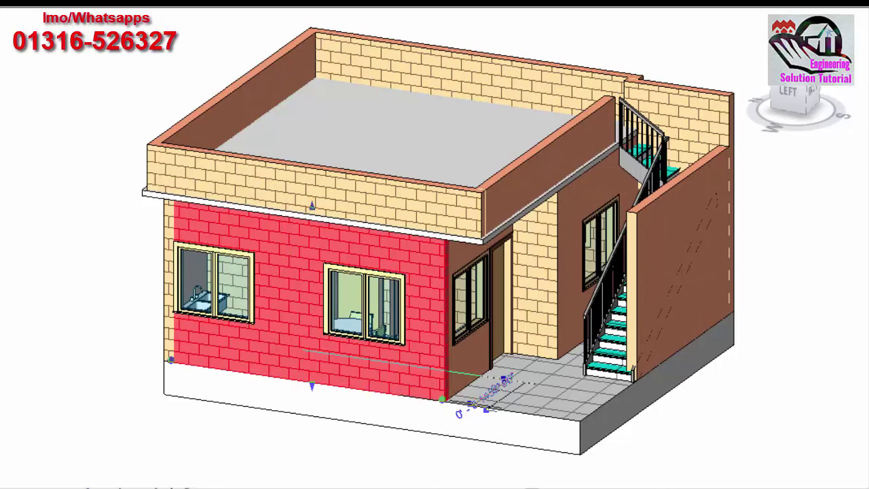
click(769, 223)
click(792, 94)
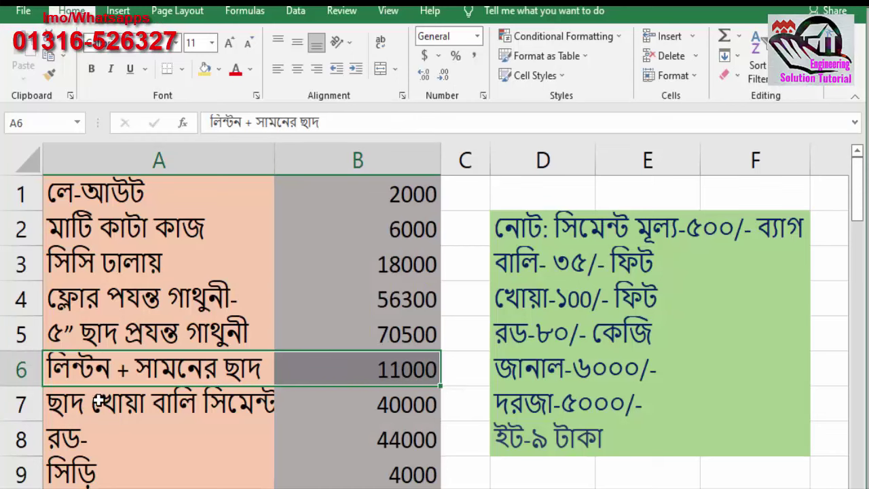
- Select the roof aggregate and cement item in A7 and highlight row A7:B7
click(76, 409)
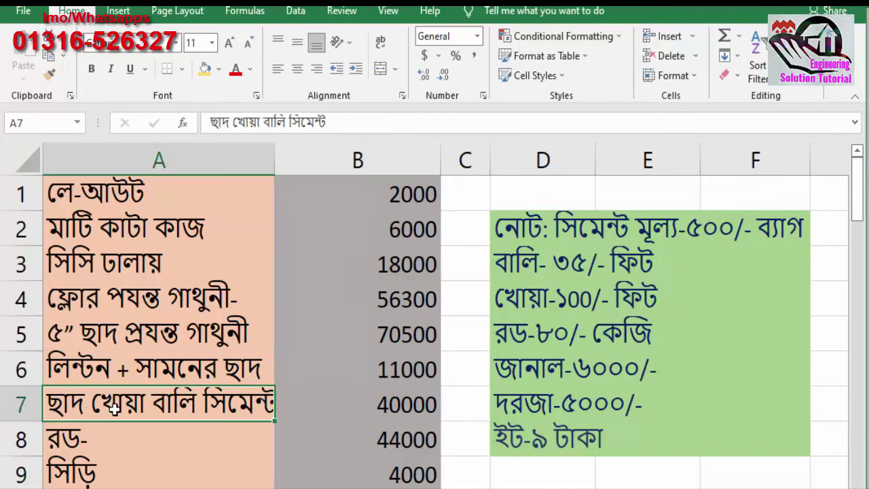
drag(226, 412, 421, 417)
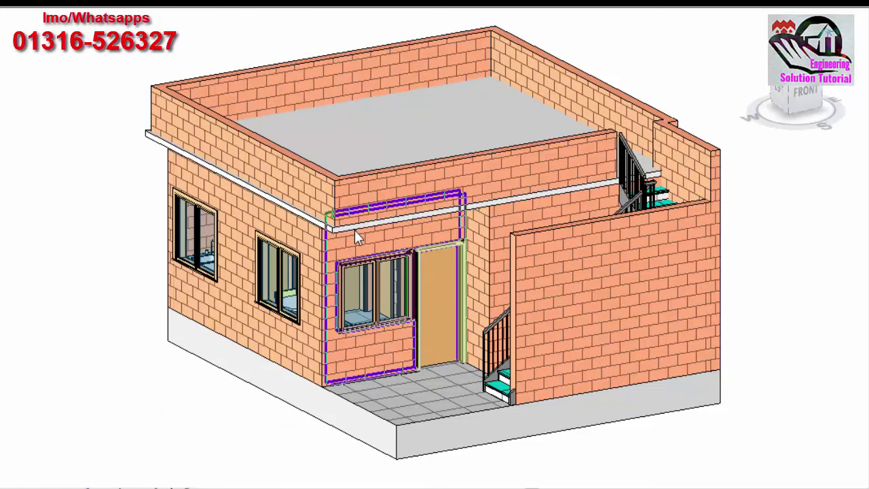
- Select the roof slab and fascia, then clear the selection
click(461, 119)
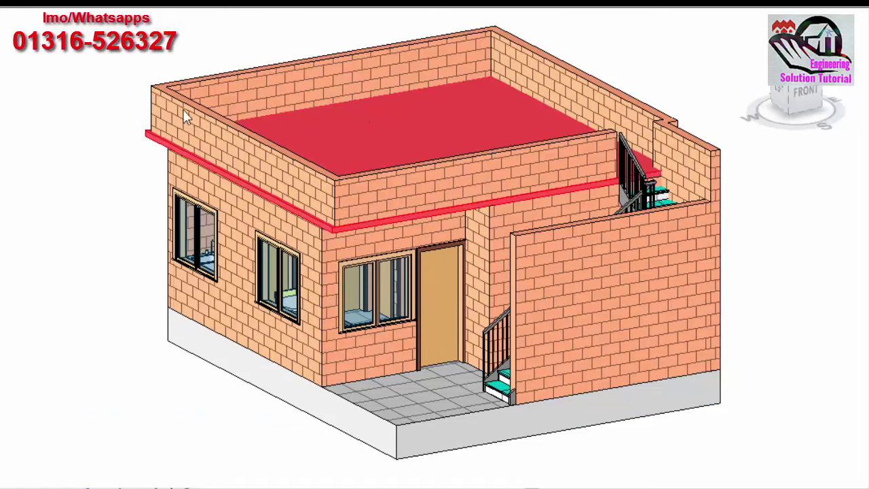
click(108, 149)
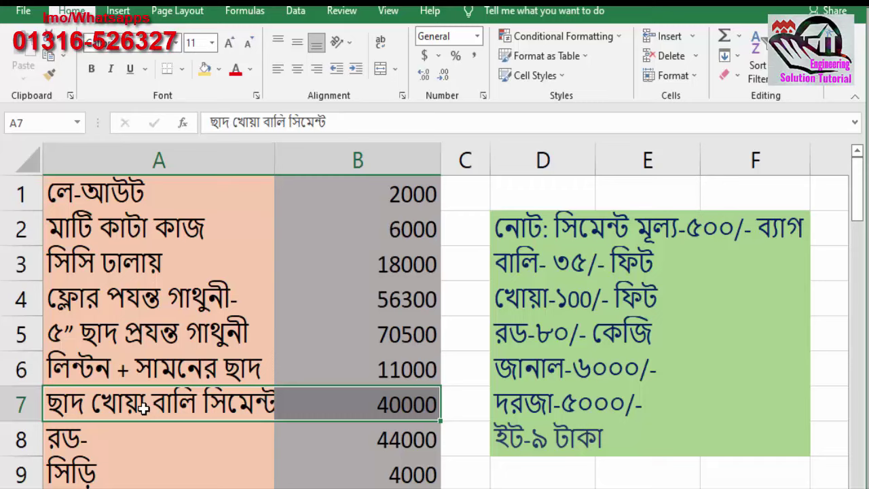
- Check the rod item and its 44000 cost, plus the cement and door price notes in D2 and D7
double_click(189, 438)
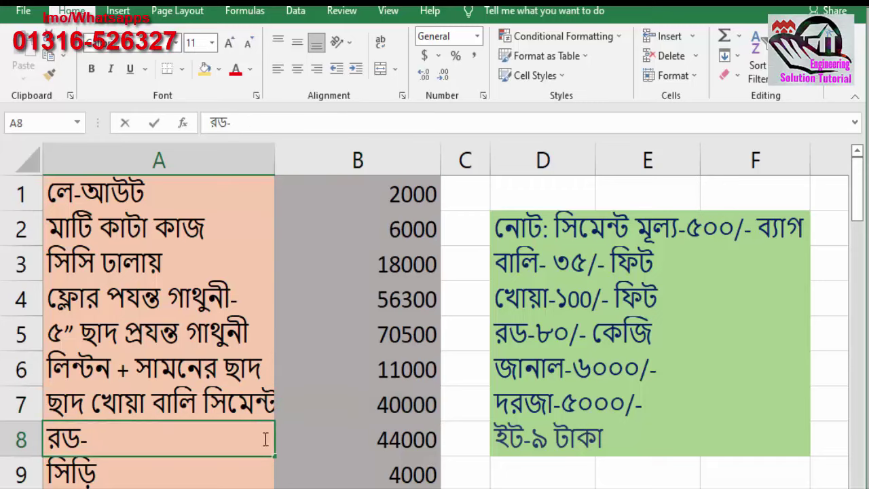
click(425, 439)
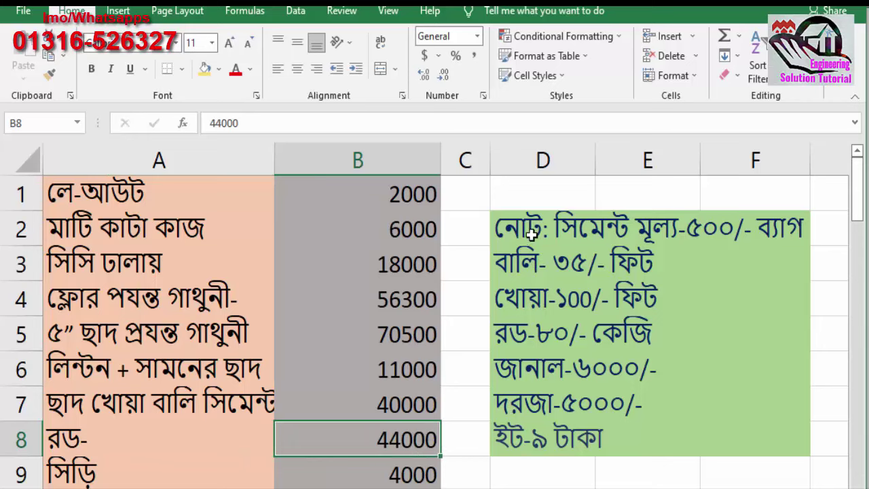
click(584, 235)
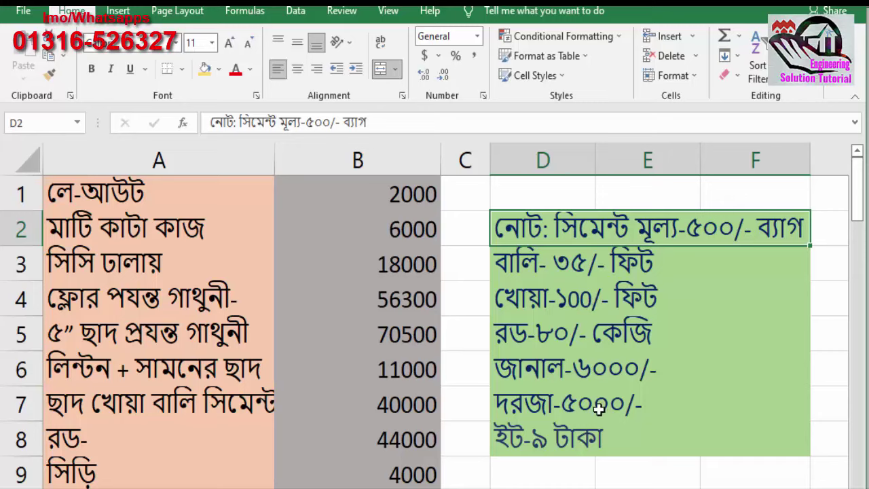
click(672, 406)
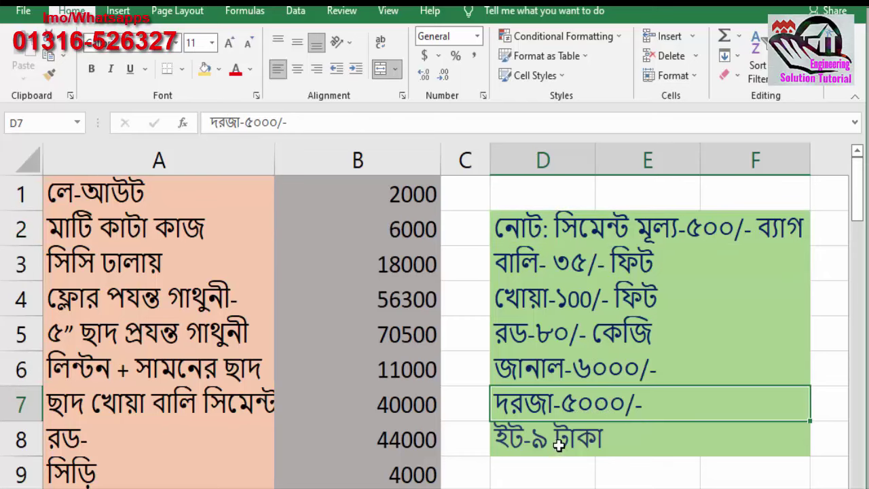
key(Down)
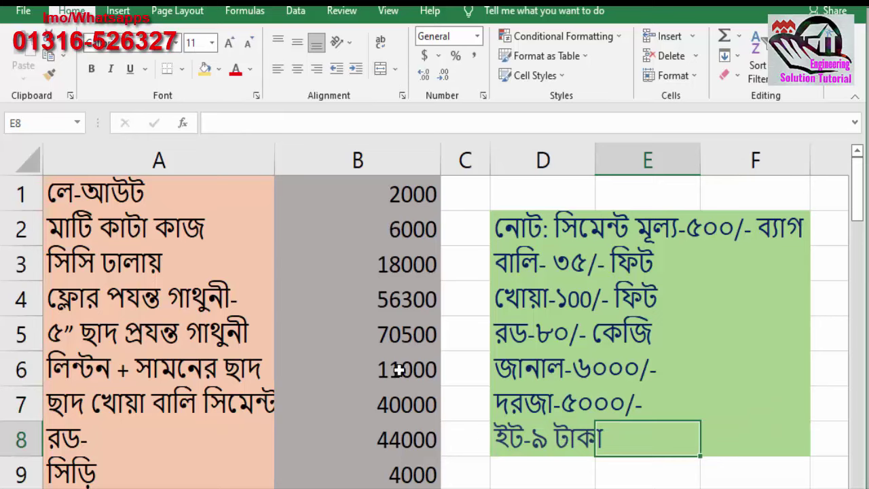
- Highlight the roof aggregate, rod and stair rows A7:B7, A8:B8 and A9:B9
drag(91, 418, 369, 406)
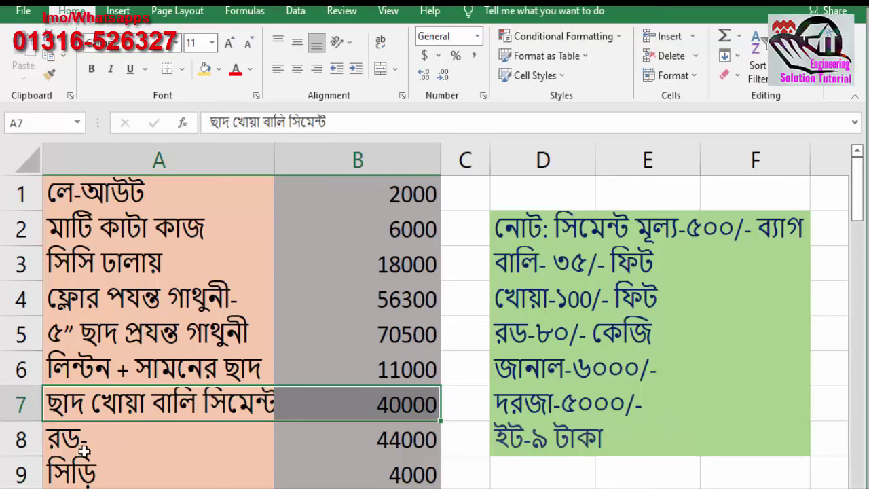
drag(87, 449, 386, 448)
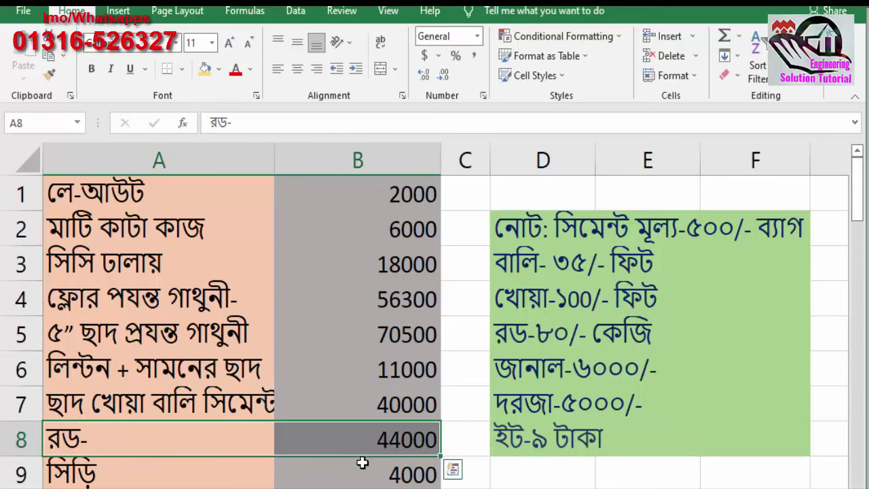
drag(95, 475, 389, 468)
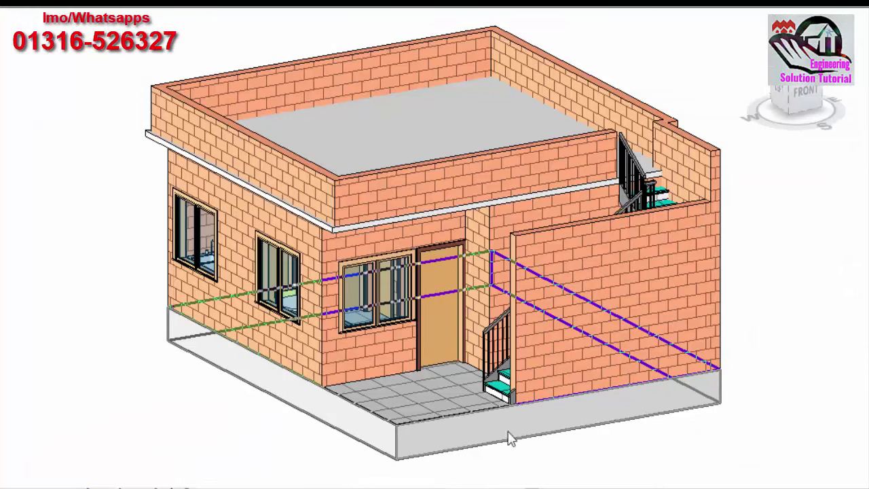
- Orbit the house model to a front-left corner view with the ViewCube
click(781, 85)
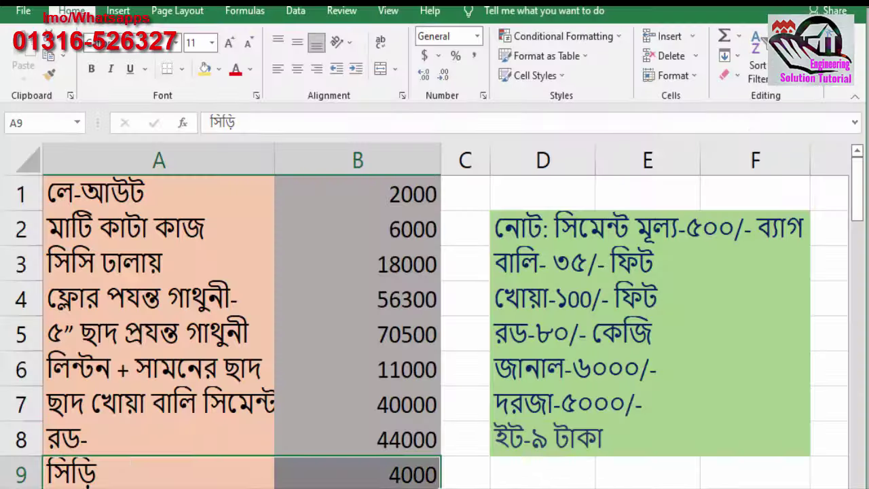
- Check the 4000 stair cost in B9 and highlight the roof stair row A10:B10
scroll(452, 407, down, 1)
click(383, 374)
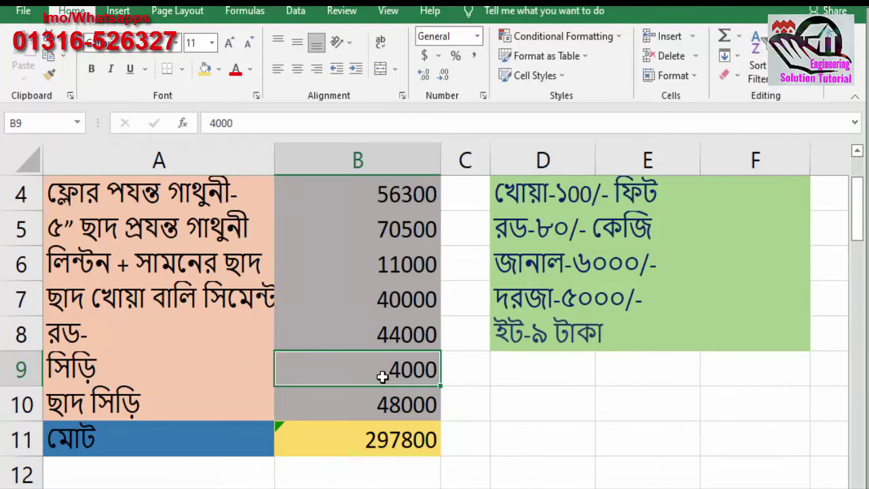
click(84, 407)
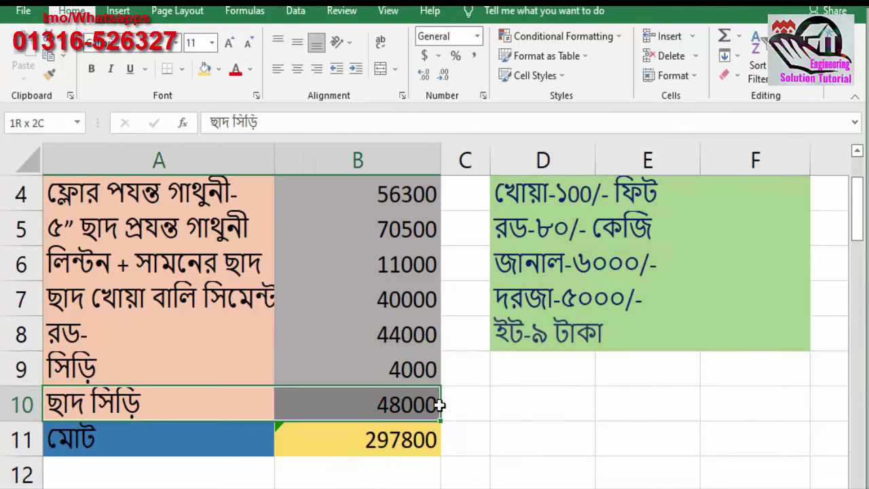
drag(84, 407, 445, 408)
click(475, 406)
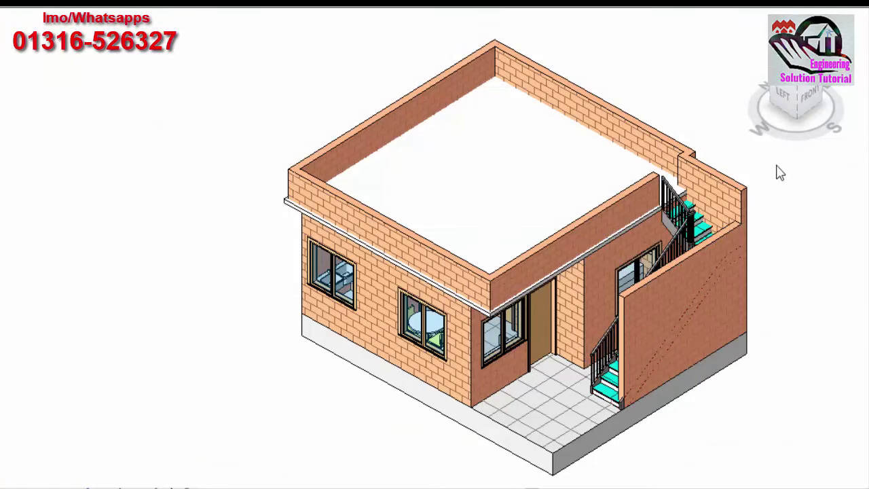
- Turn the house to a left-side corner view and zoom in on the external stair
click(792, 98)
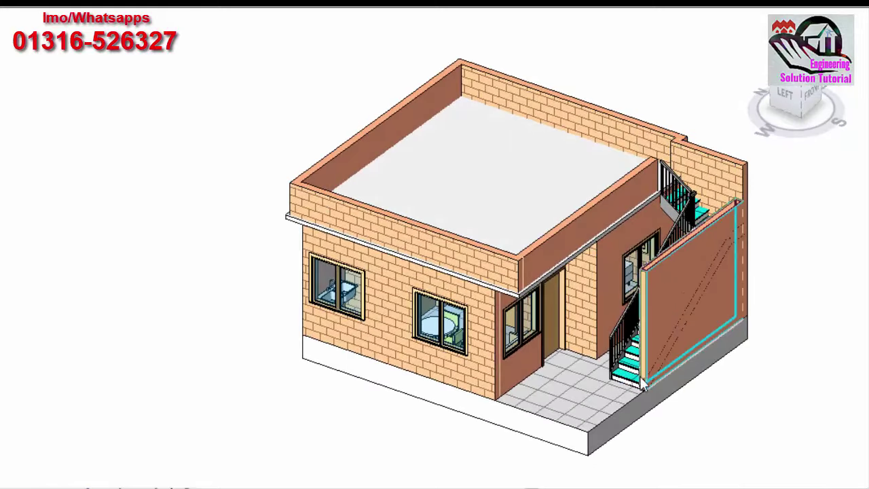
scroll(633, 379, up, 2)
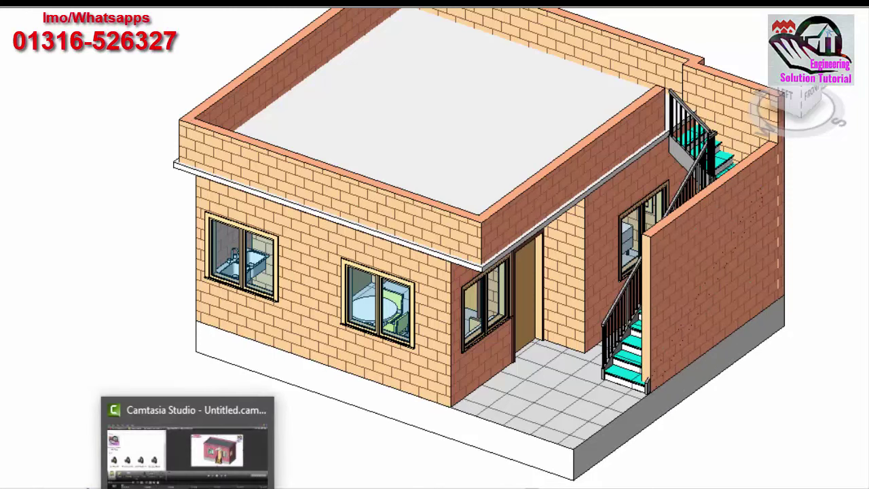
- In Excel, verify 48000 in B10 and the 297800 =SUM(B2:B10) total, then return to Revit
click(170, 444)
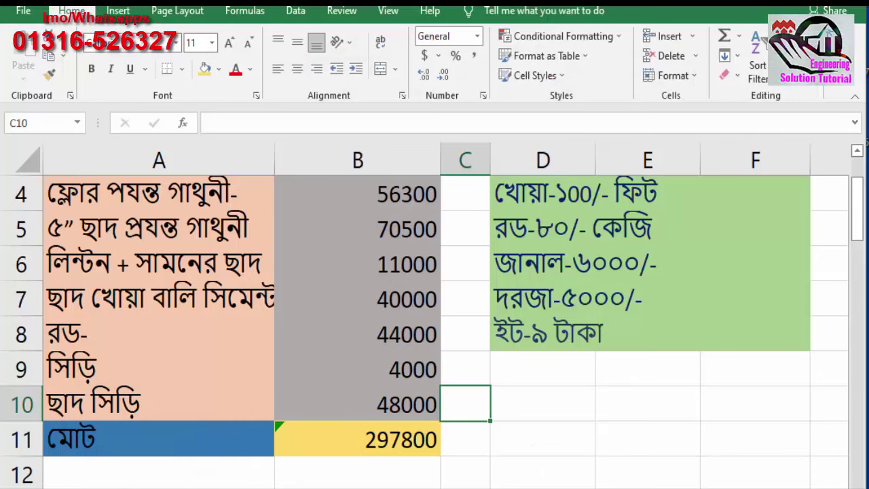
click(412, 410)
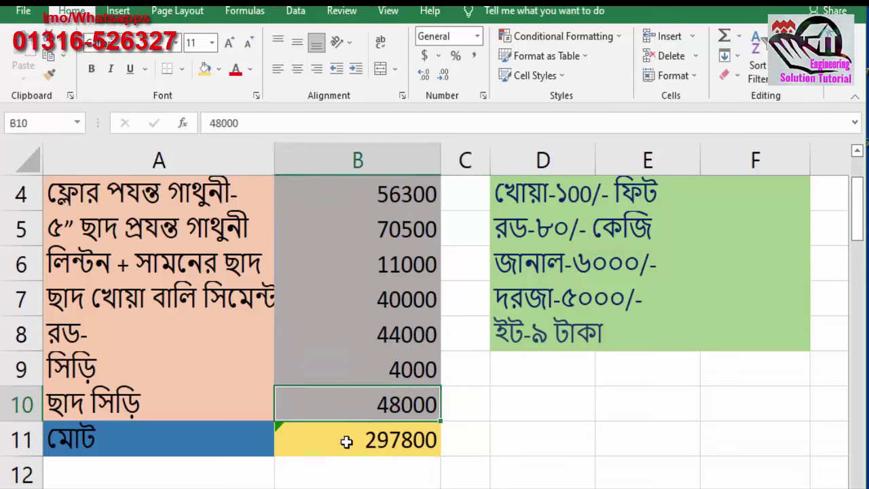
click(402, 448)
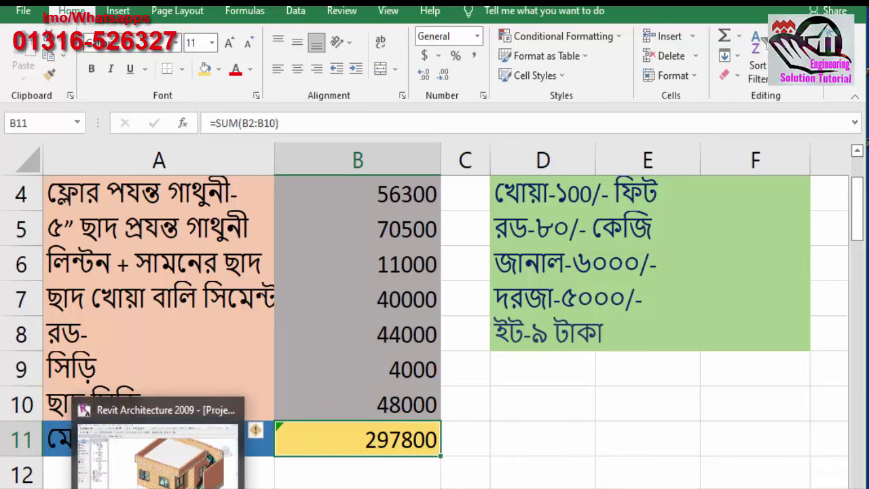
click(156, 441)
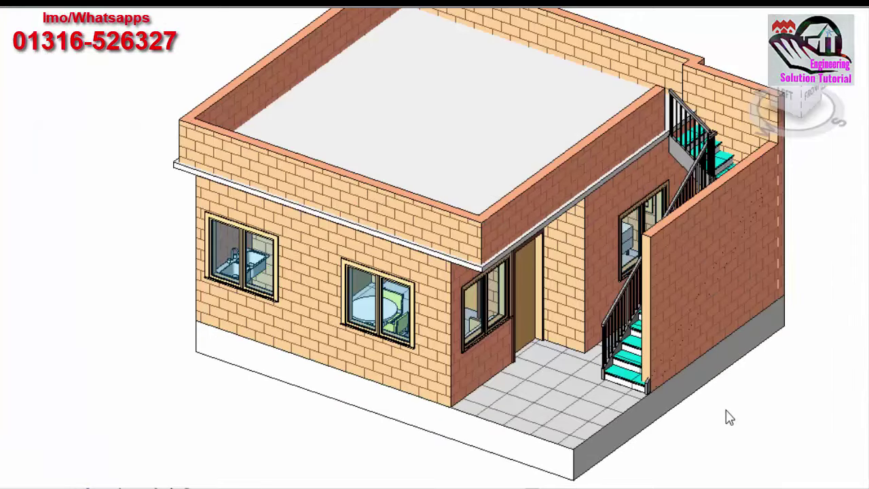
- Orbit the house to a more frontal angle, shift it left, then show Excel rows 16–24
click(797, 104)
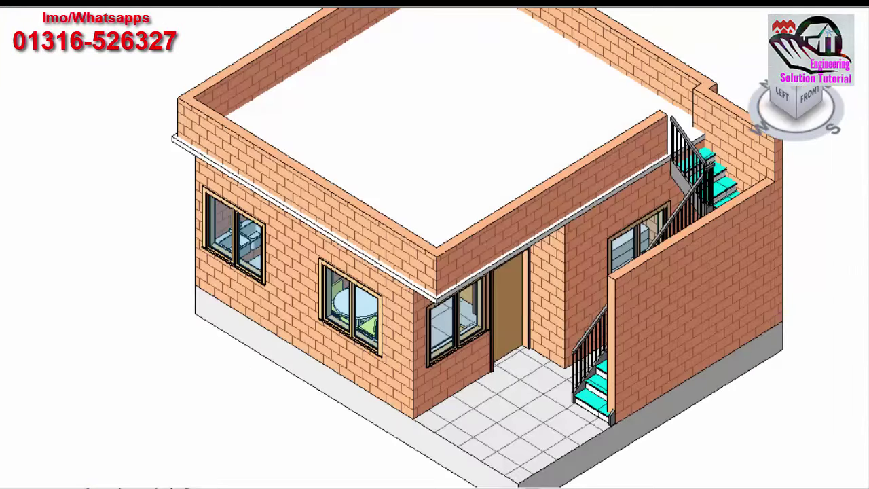
drag(797, 104, 799, 91)
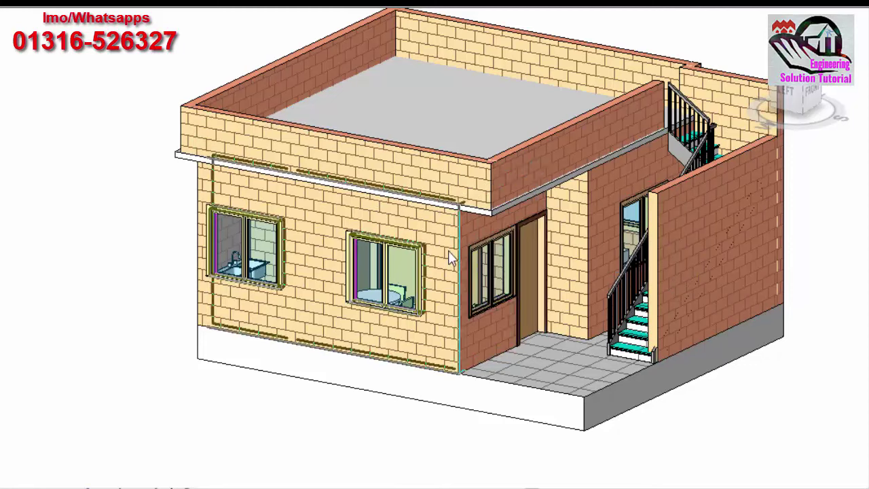
click(789, 90)
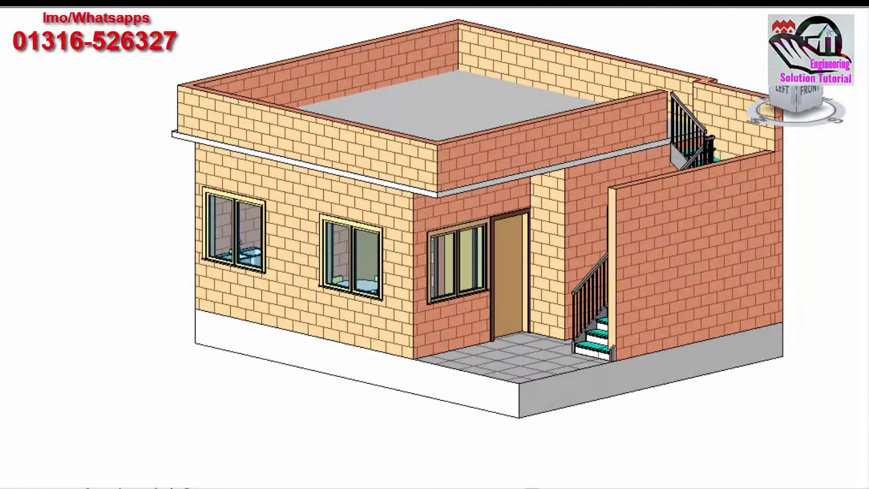
middle_drag(821, 258, 781, 266)
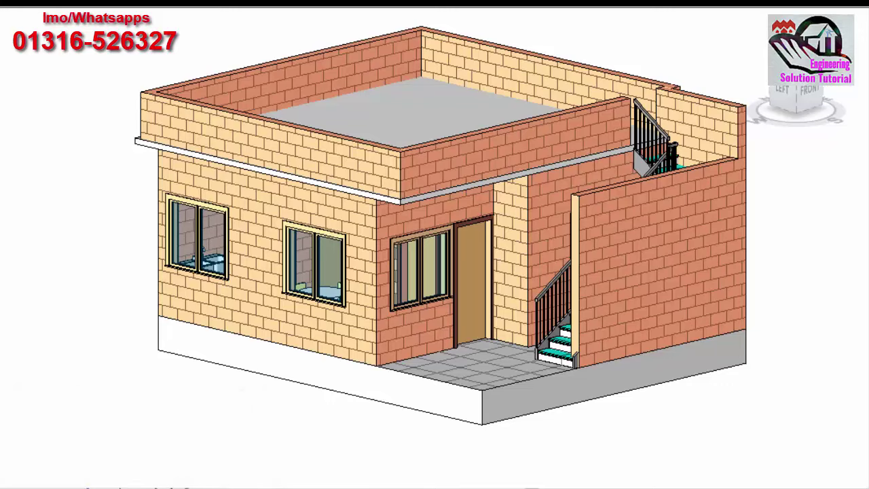
click(61, 486)
scroll(245, 383, down, 2)
- Mark the floor casting row 20 in Excel, then select and deselect the Revit floor slab
scroll(245, 383, down, 2)
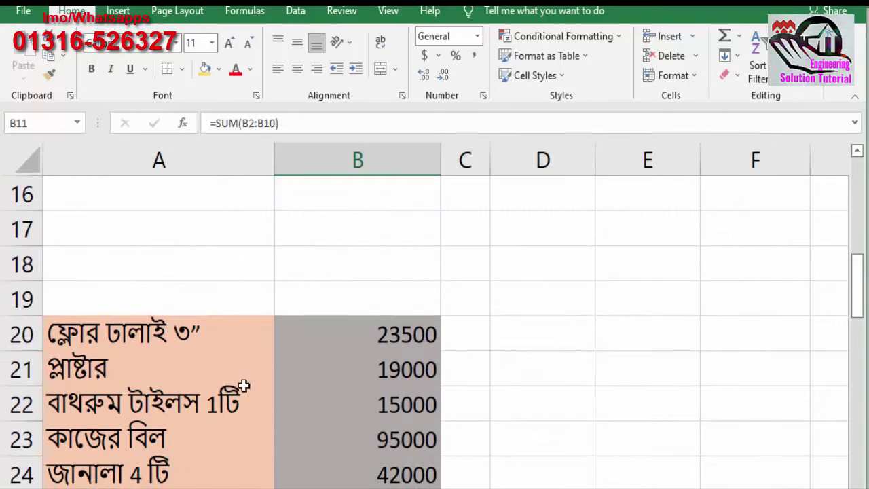
click(88, 346)
drag(88, 346, 451, 342)
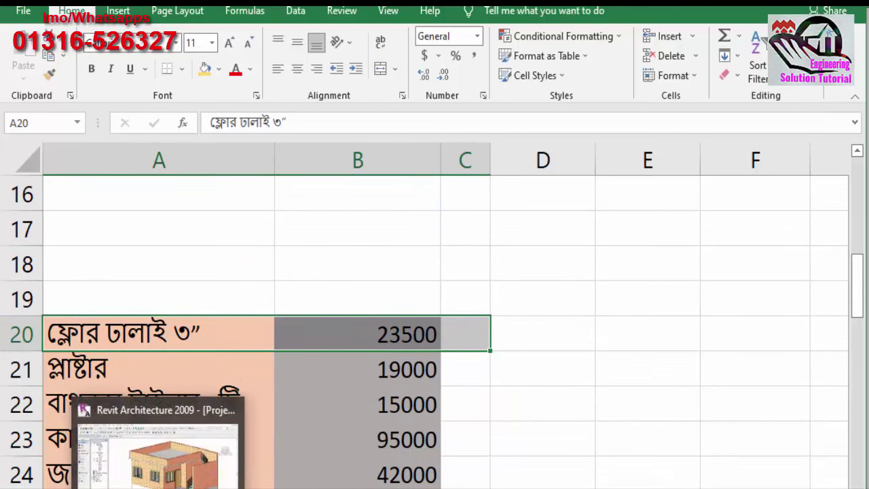
click(163, 448)
click(463, 363)
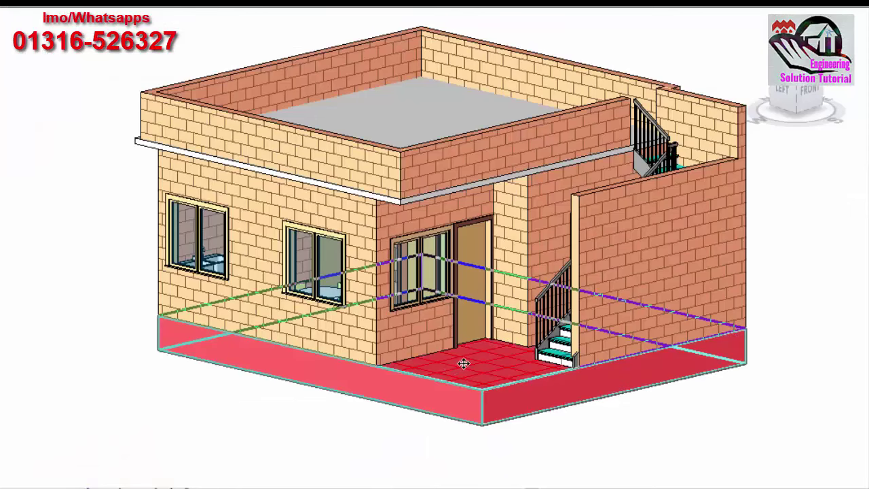
key(Escape)
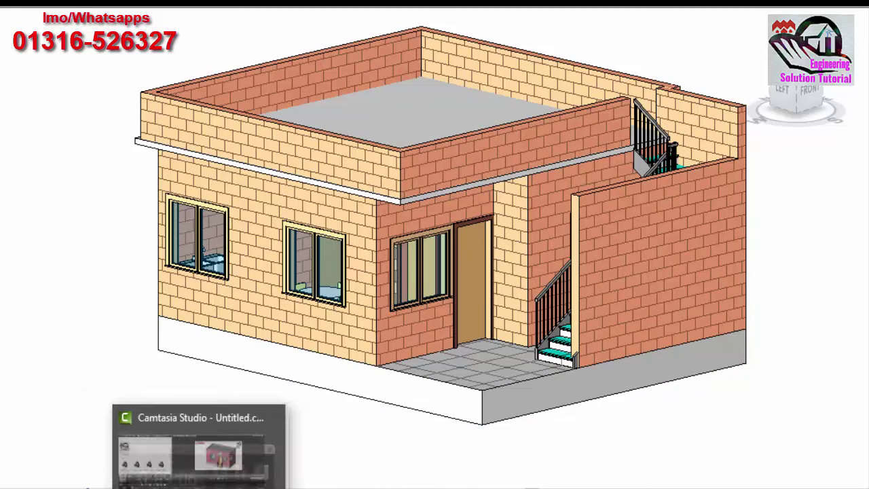
- Re-mark row 20, move to the plaster row 21, and select the front wall with two windows
click(61, 448)
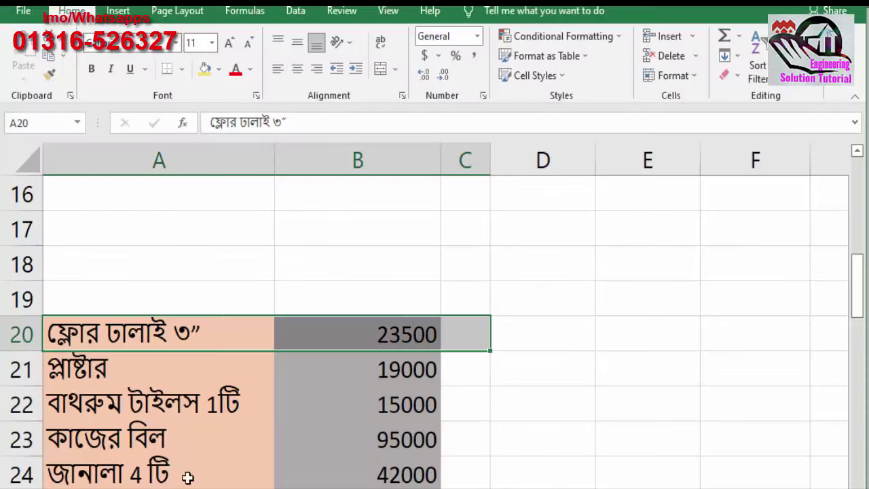
click(537, 325)
mouse_move(461, 341)
mouse_down()
mouse_move(139, 347)
mouse_move(394, 366)
mouse_up()
click(108, 368)
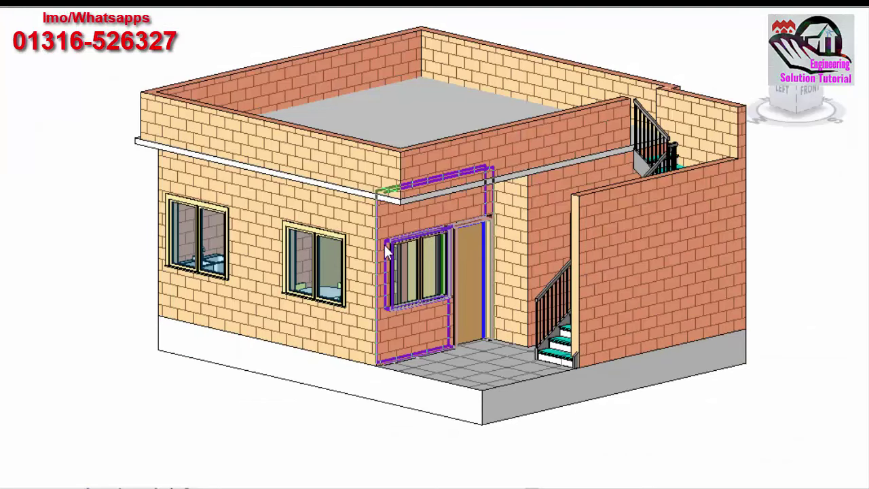
click(378, 252)
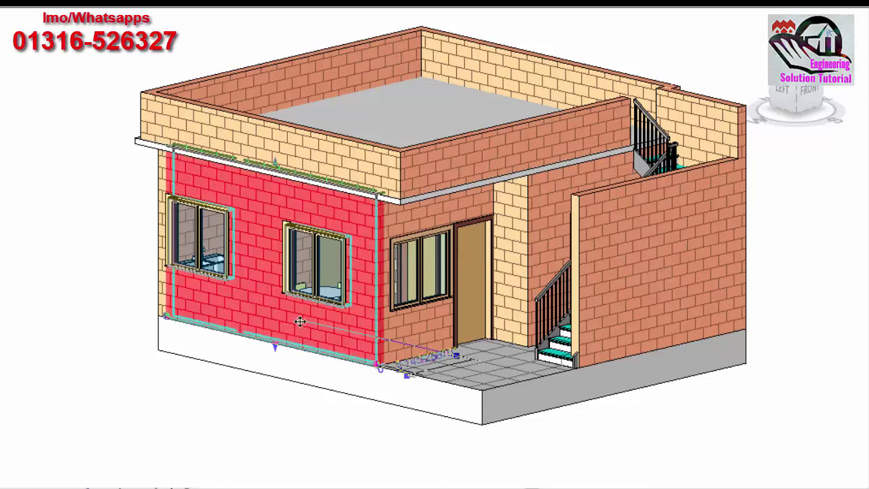
click(192, 374)
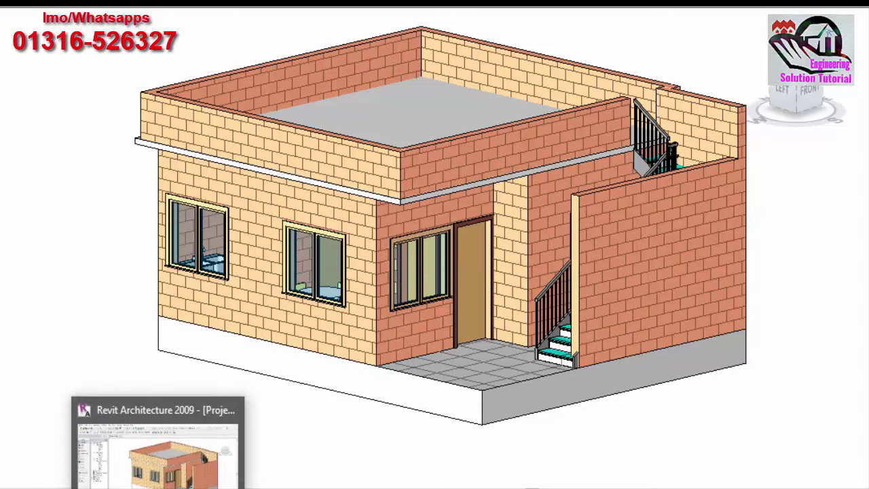
- Back in Excel, mark the bathroom tiles row 22 across columns A to C
click(60, 441)
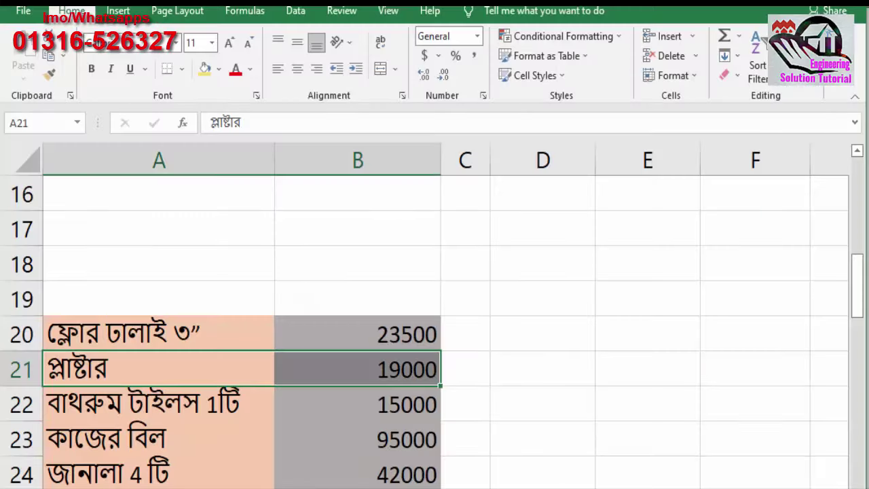
click(452, 375)
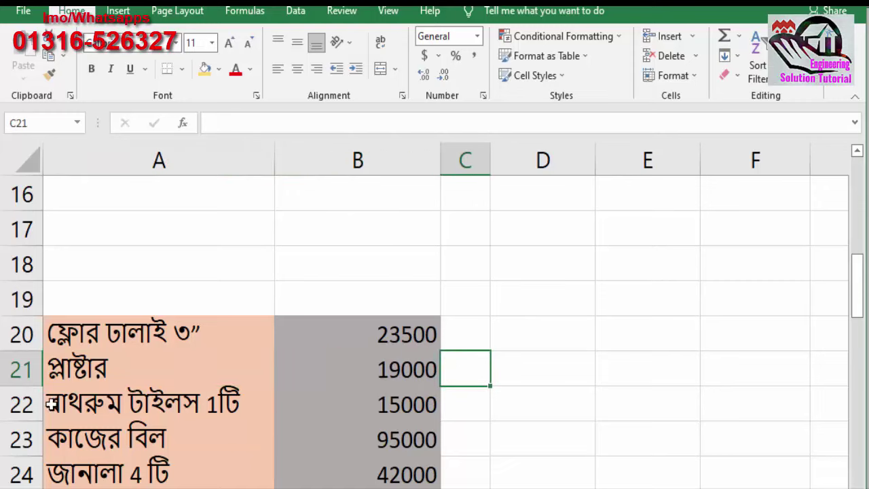
drag(52, 404, 411, 405)
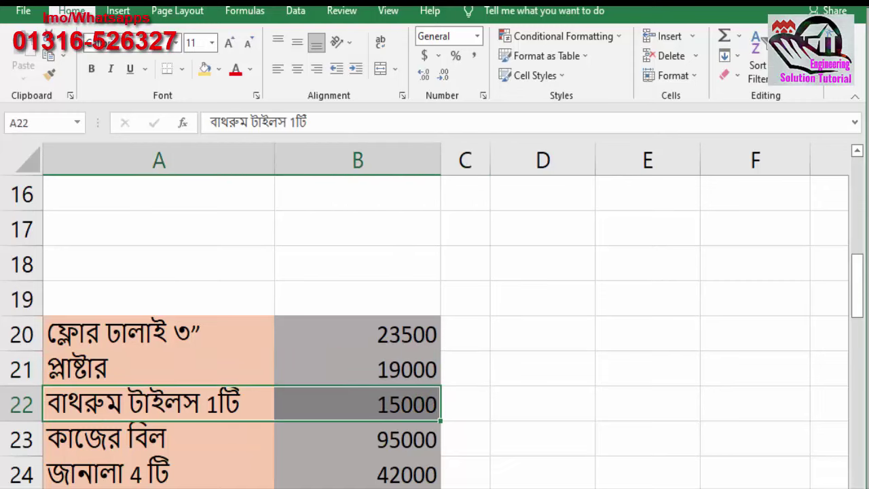
click(519, 416)
drag(473, 403, 101, 418)
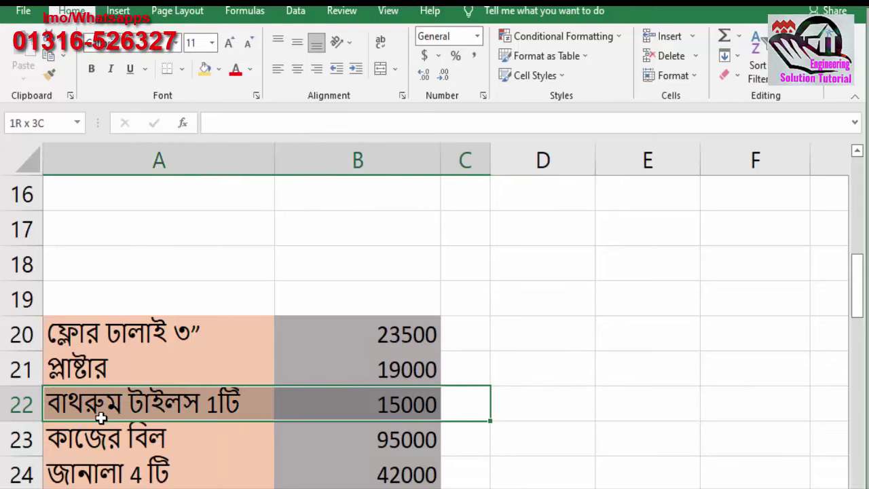
click(493, 282)
- Mark the labour bill row 23 across columns A to C
drag(119, 440, 349, 436)
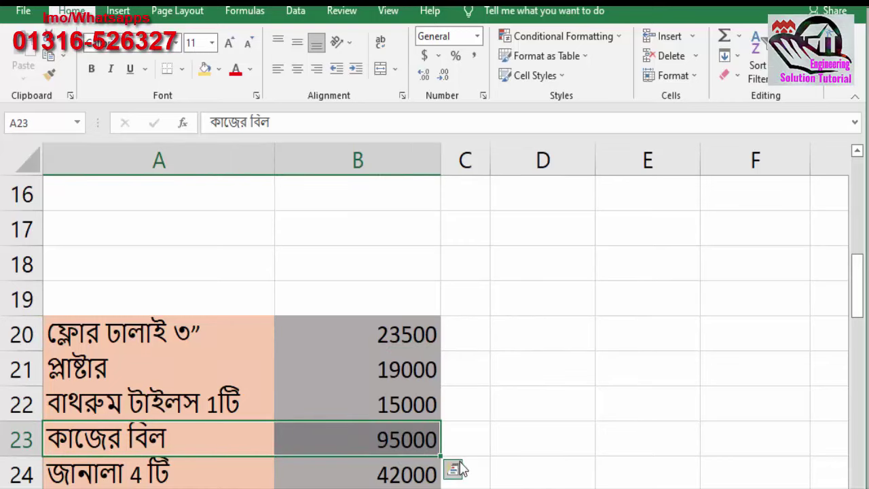
scroll(453, 458, up, 2)
scroll(453, 458, down, 2)
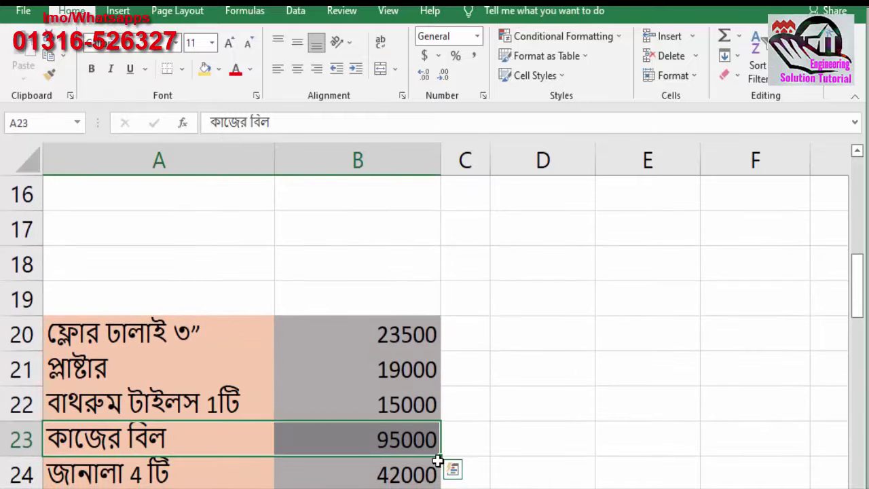
click(465, 441)
mouse_move(466, 441)
mouse_down()
mouse_move(129, 459)
mouse_move(169, 443)
mouse_up()
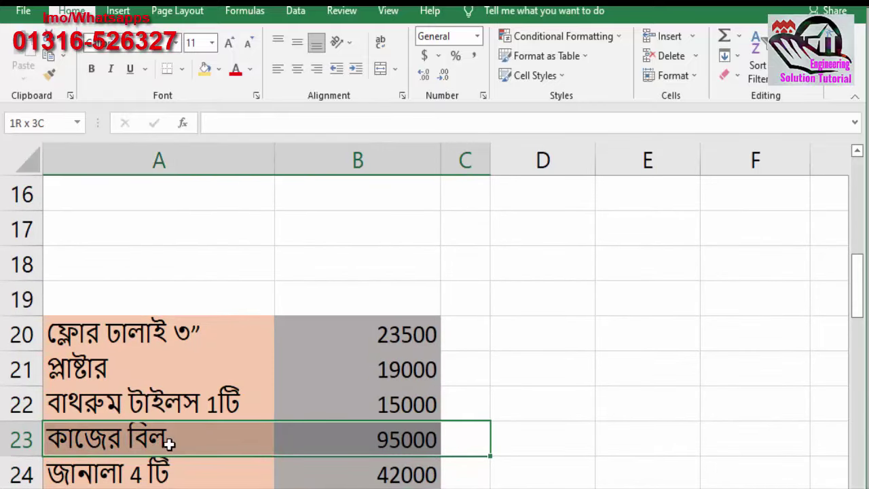
click(555, 443)
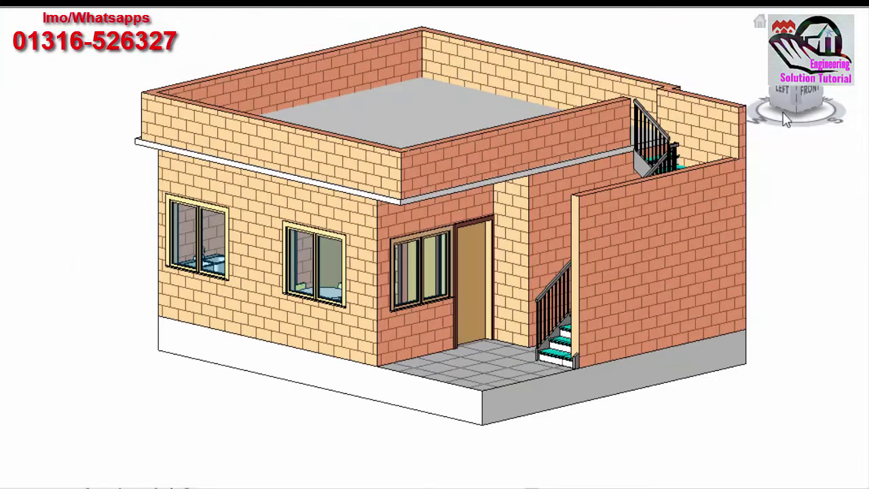
- Orbit the house slightly frontal, then in Excel select the windows row A24:B24
drag(783, 97, 805, 99)
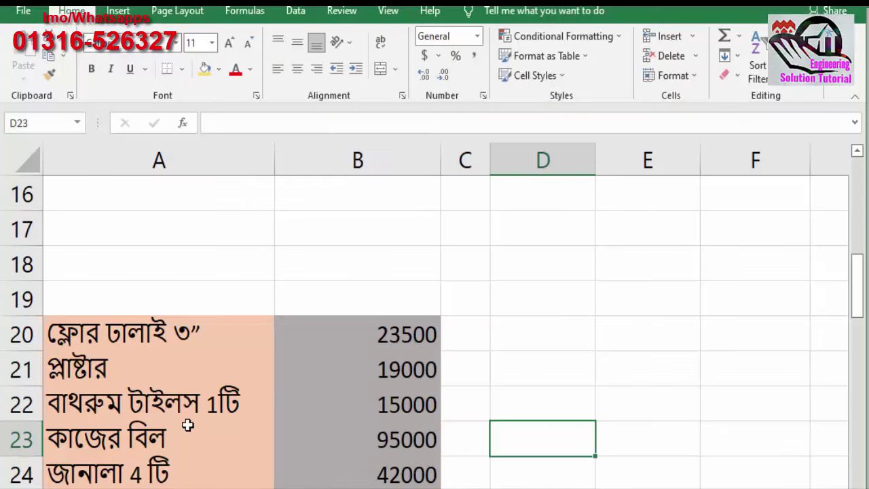
scroll(223, 402, down, 2)
drag(84, 260, 389, 260)
- Change the window count in A24 from 4 to 7, checking the D6 rate note and B24 cost 42000
double_click(132, 263)
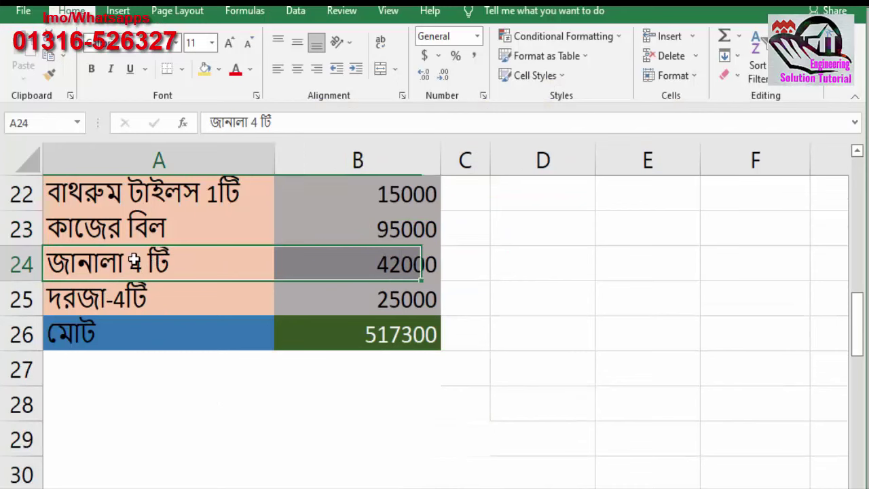
drag(135, 265, 141, 265)
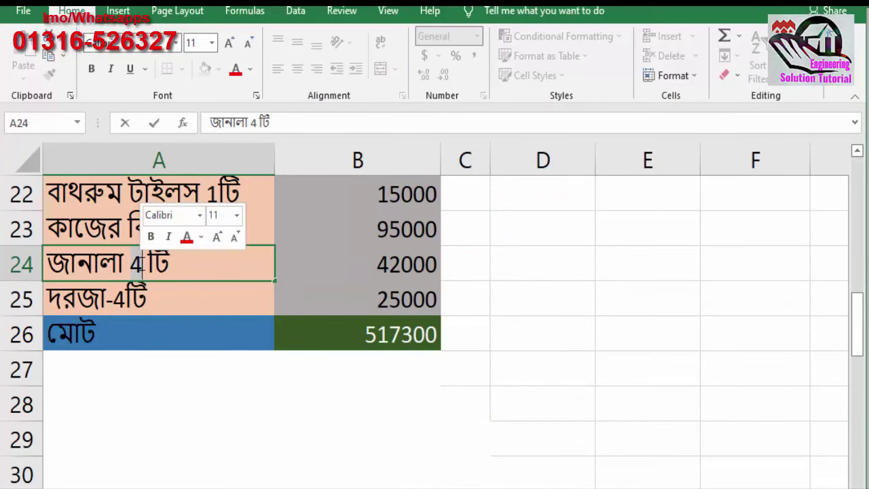
text(7)
click(449, 290)
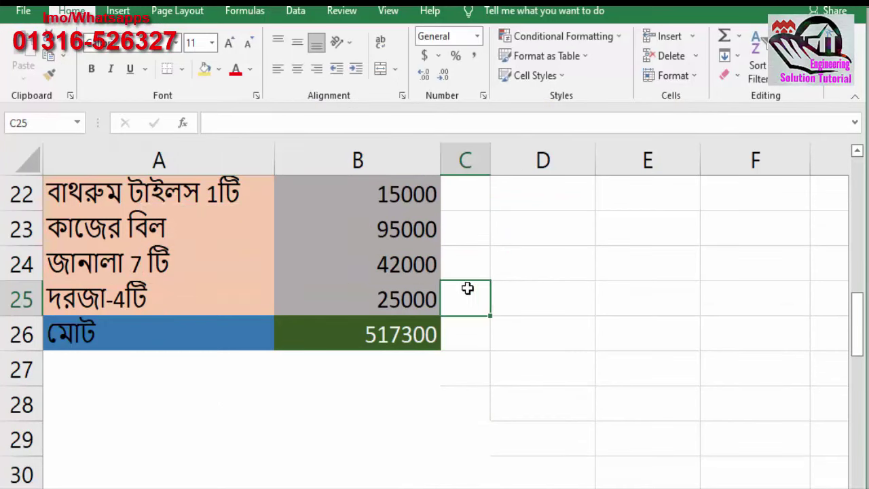
click(388, 265)
scroll(509, 324, up, 2)
scroll(509, 325, up, 4)
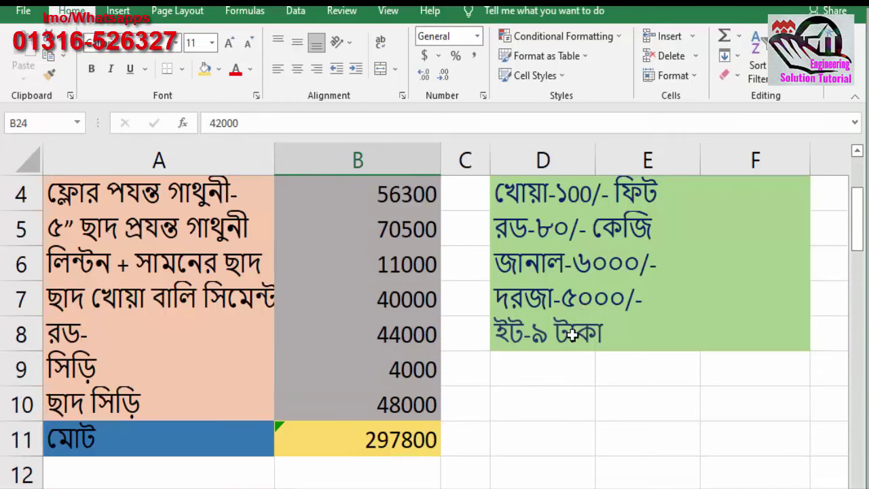
click(577, 273)
scroll(563, 359, down, 4)
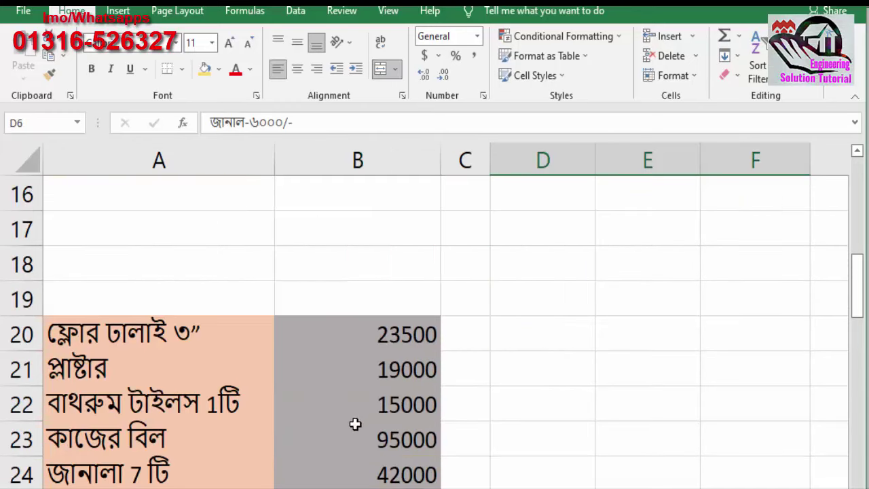
scroll(385, 427, down, 2)
click(405, 269)
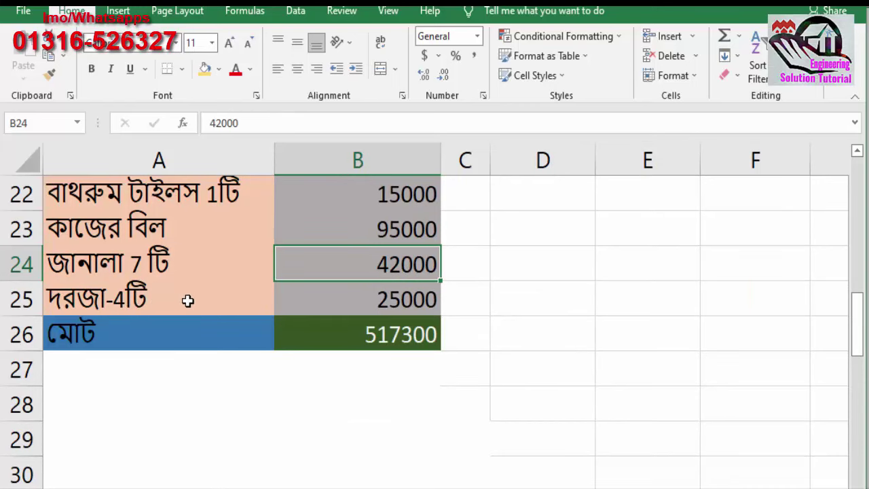
- Change the doors cost in B25 from 25000 to 24000
scroll(514, 382, up, 2)
scroll(551, 370, up, 5)
scroll(604, 427, down, 2)
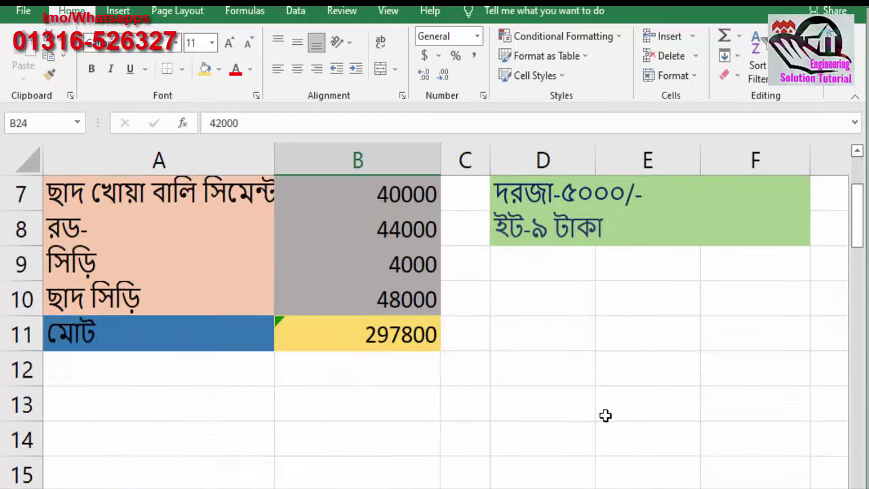
scroll(606, 417, down, 3)
scroll(600, 424, down, 2)
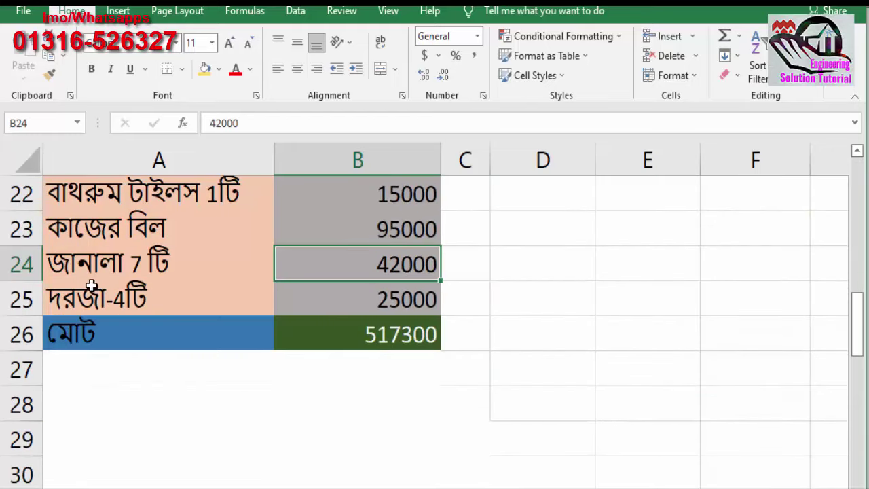
double_click(395, 299)
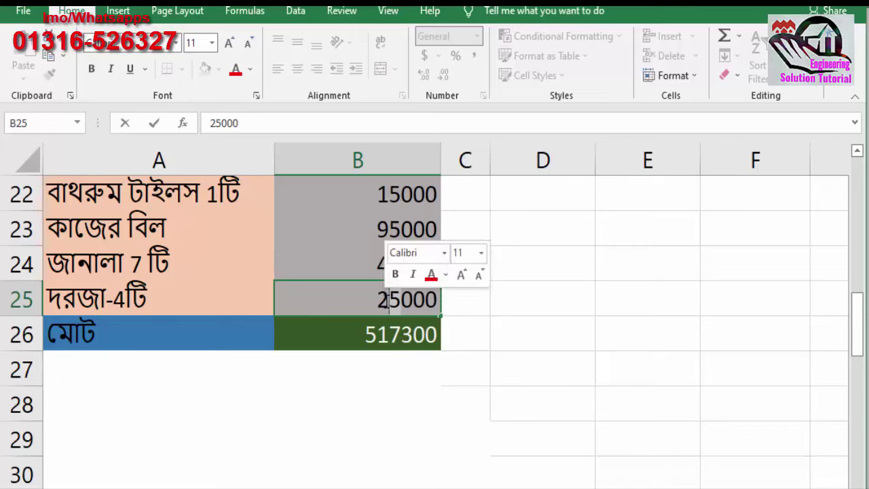
key(BackSpace)
text(4)
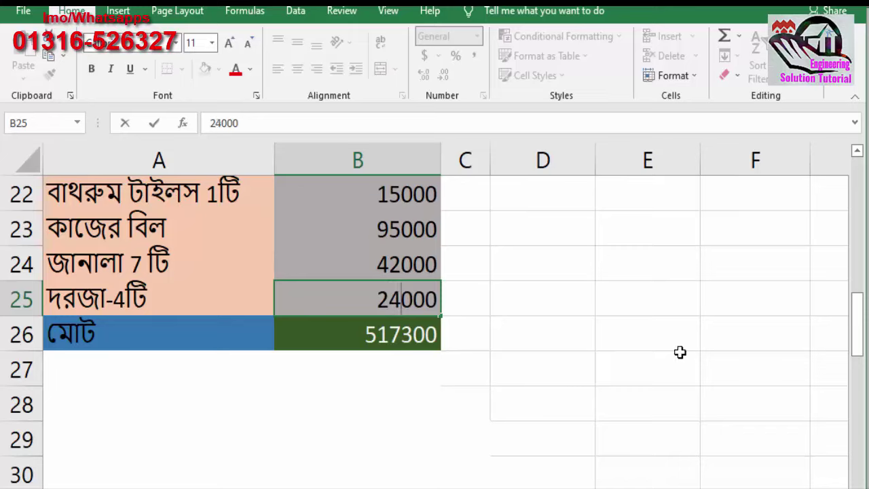
click(494, 366)
scroll(638, 394, up, 4)
- Set the door rate note in D7 to 6000
scroll(611, 393, up, 3)
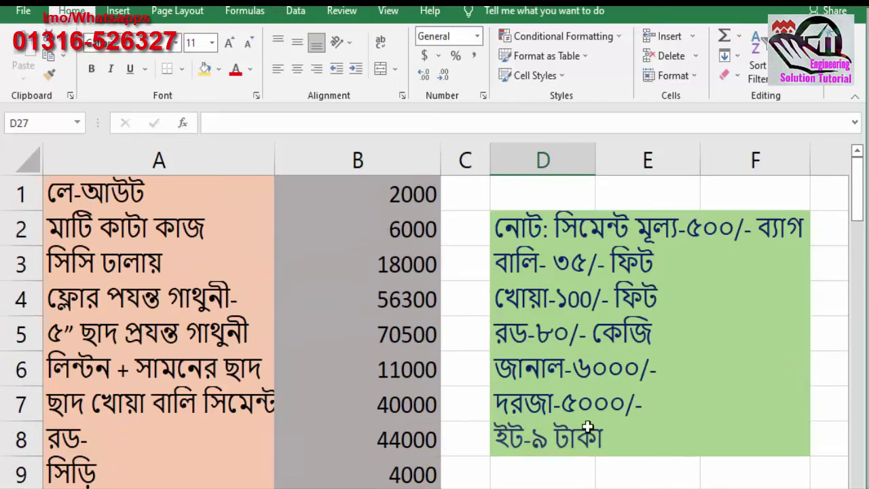
double_click(572, 410)
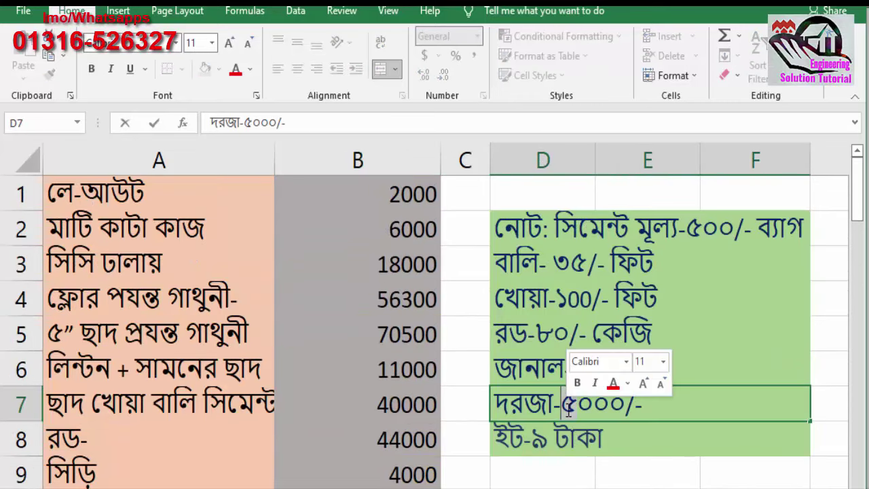
text(5)
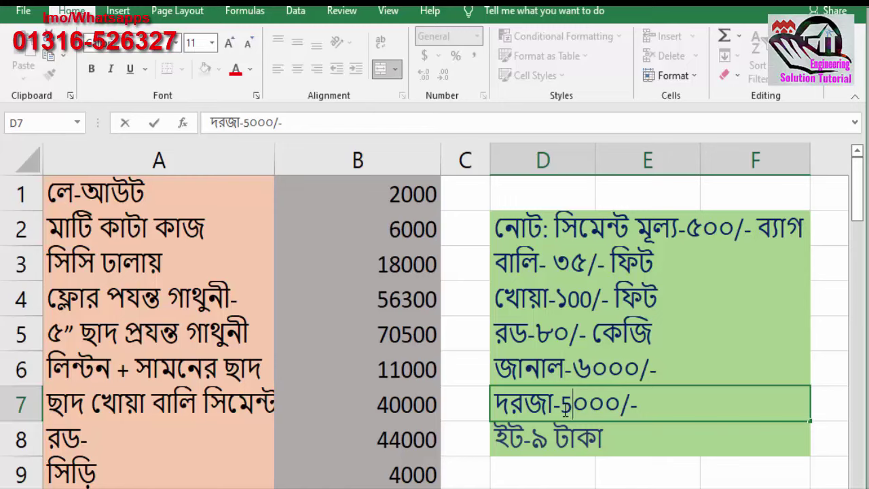
key(BackSpace)
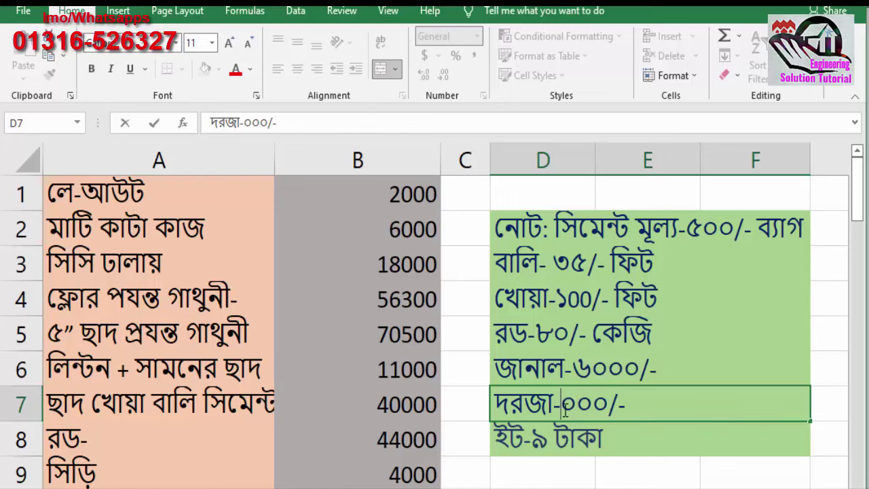
text(6)
click(611, 469)
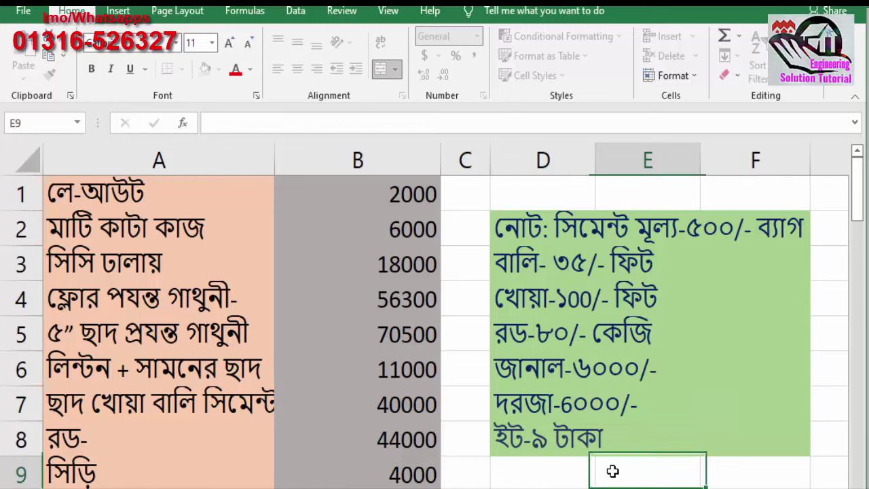
- Check the recalculated grand total of 516300, then return to the Revit house model
scroll(611, 465, down, 4)
scroll(597, 467, down, 4)
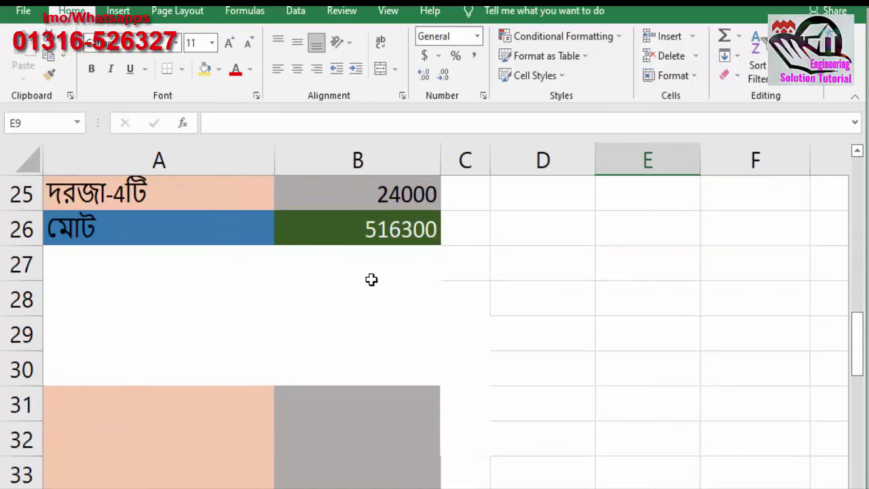
scroll(371, 280, up, 2)
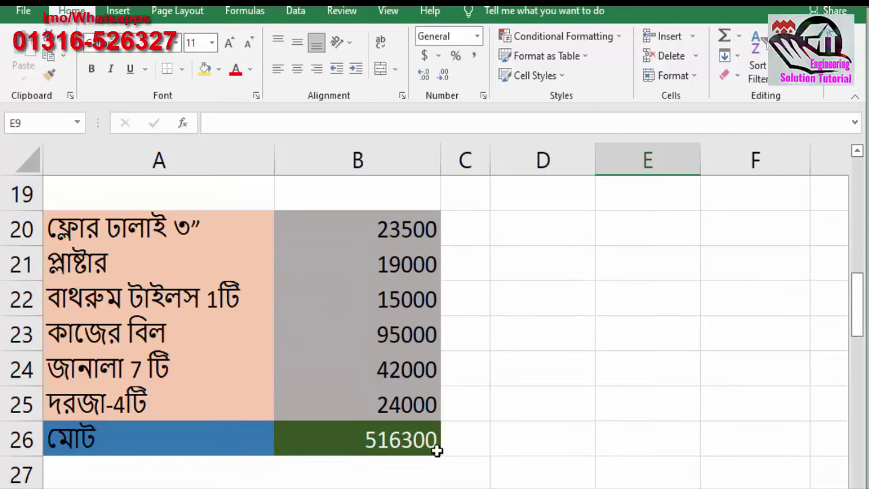
scroll(437, 450, up, 3)
scroll(442, 454, up, 3)
scroll(554, 432, down, 1)
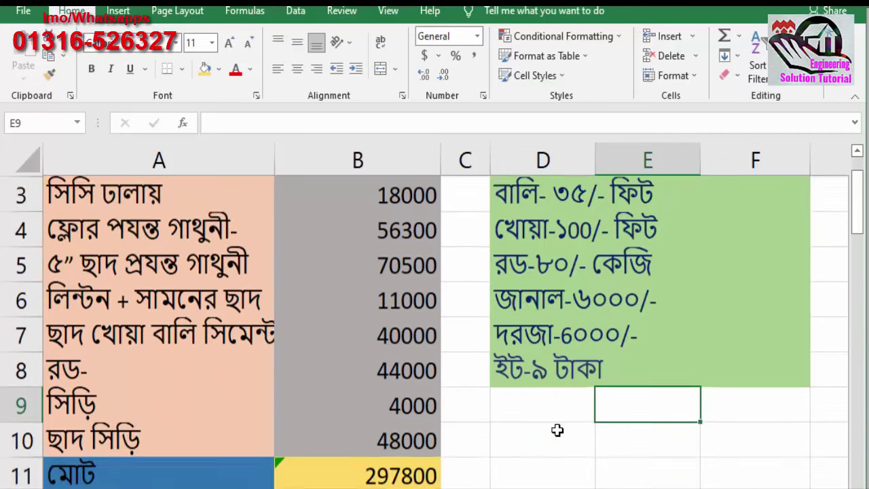
scroll(554, 433, down, 1)
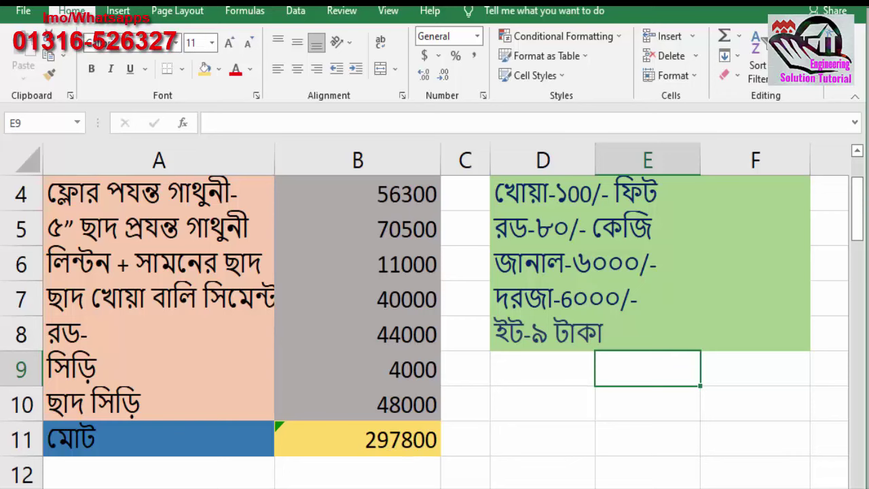
click(170, 441)
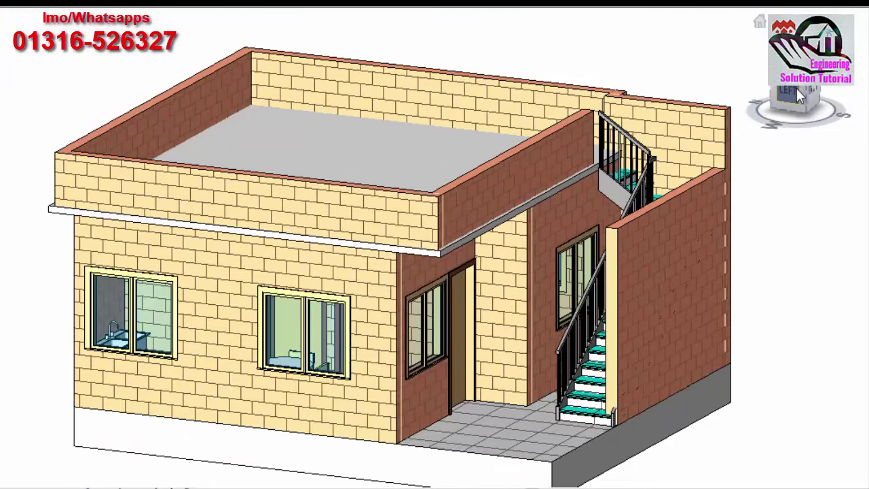
drag(796, 86, 801, 91)
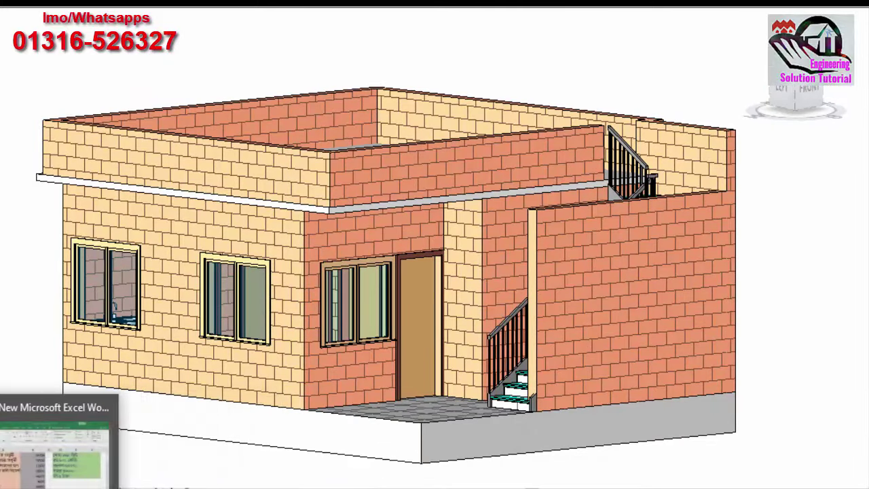
click(131, 486)
scroll(420, 460, down, 4)
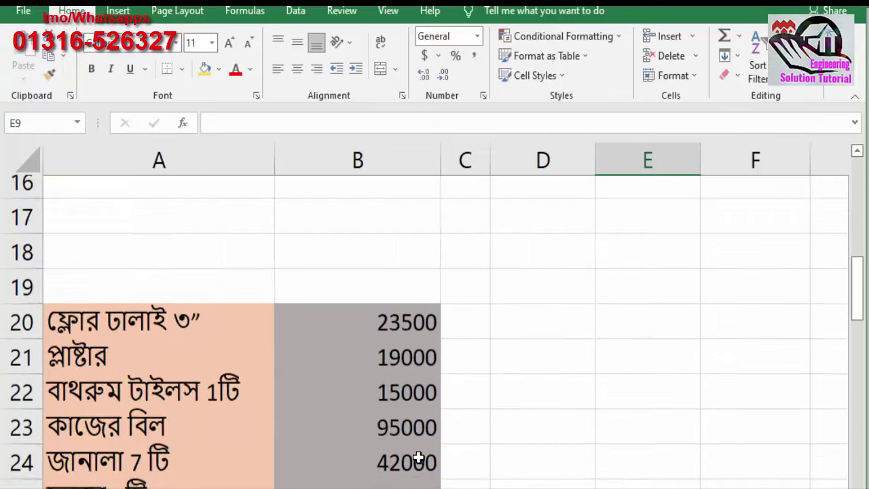
scroll(407, 407, down, 3)
scroll(389, 433, up, 2)
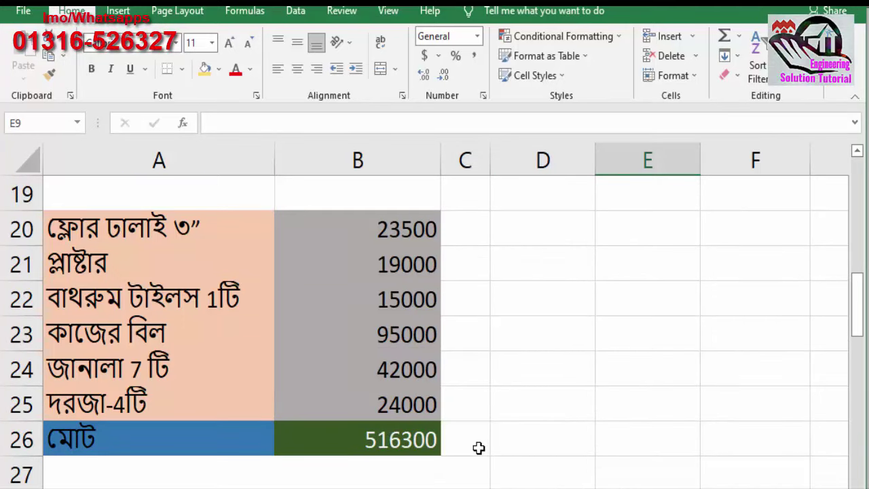
scroll(478, 448, up, 1)
scroll(447, 464, down, 3)
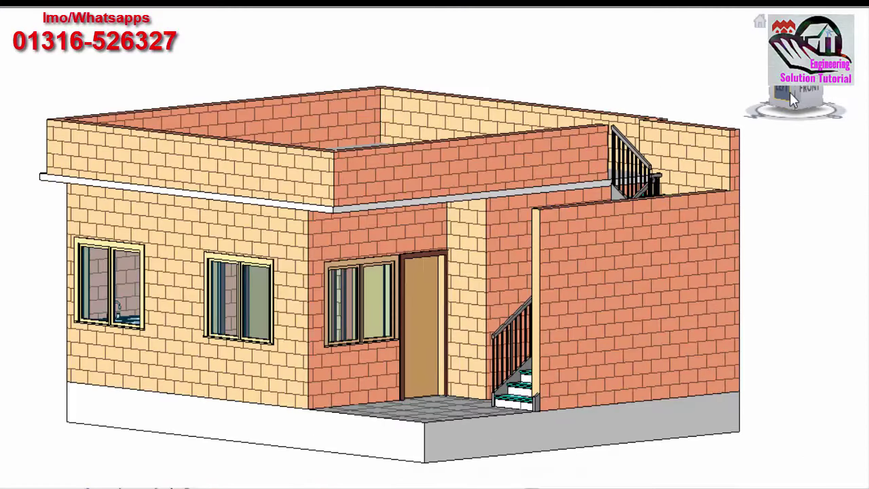
click(789, 92)
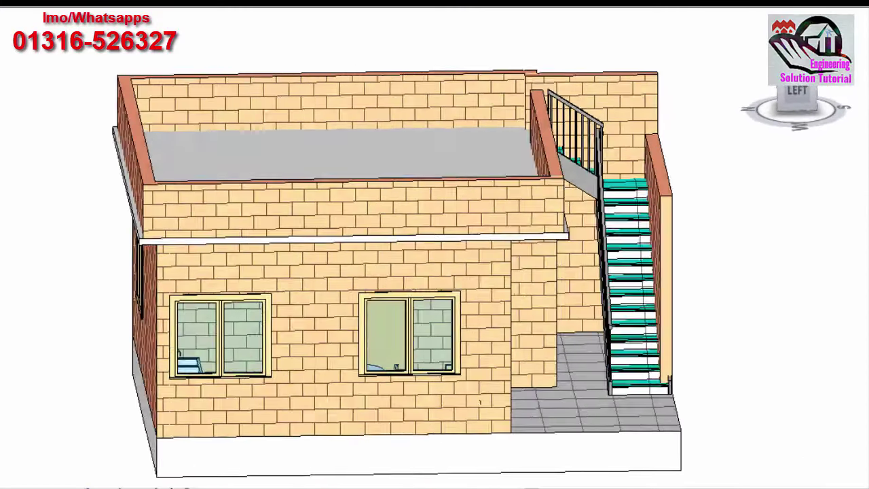